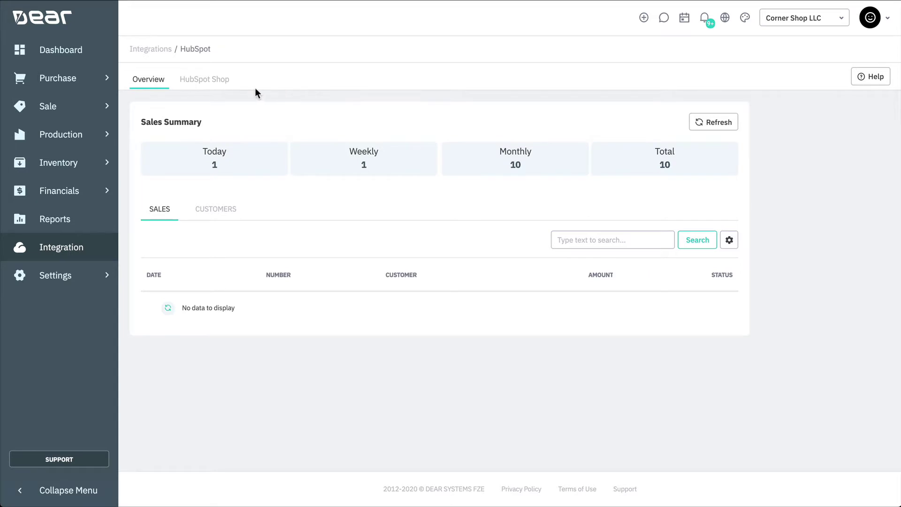
Step: Bring up the HubSpot Shop setup panel with its Connect button in DEAR's HubSpot integration
{"action": "left_click", "coordinate": [218, 87]}
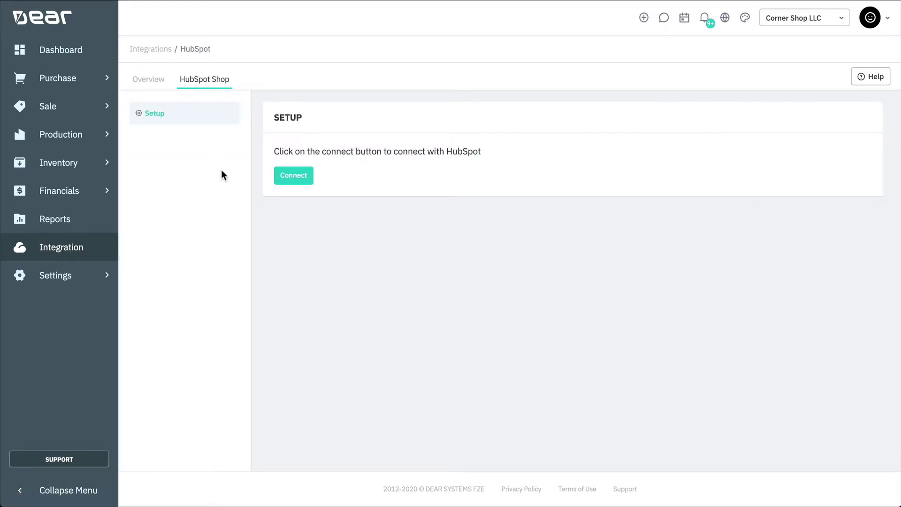
Step: Connect DEAR to HubSpot by logging in with the autofilled HubSpot account credentials
{"action": "left_click", "coordinate": [295, 178]}
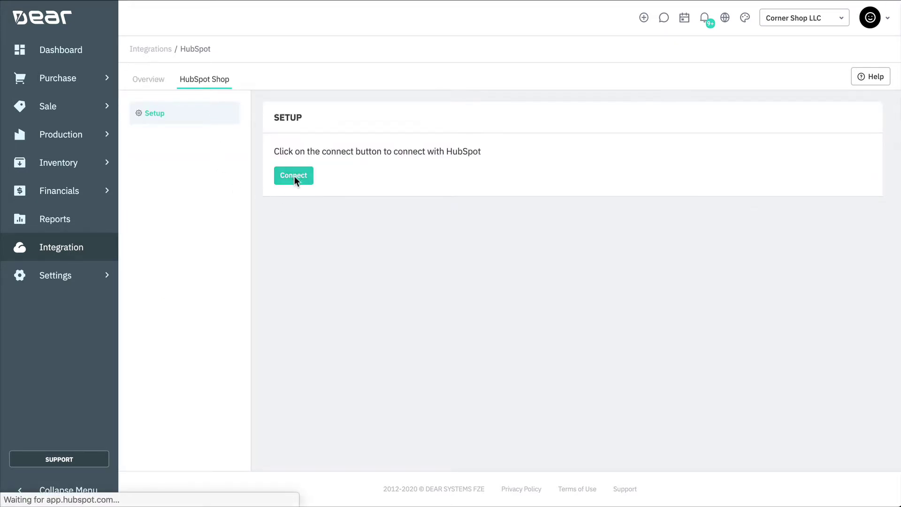
{"action": "left_click", "coordinate": [418, 229]}
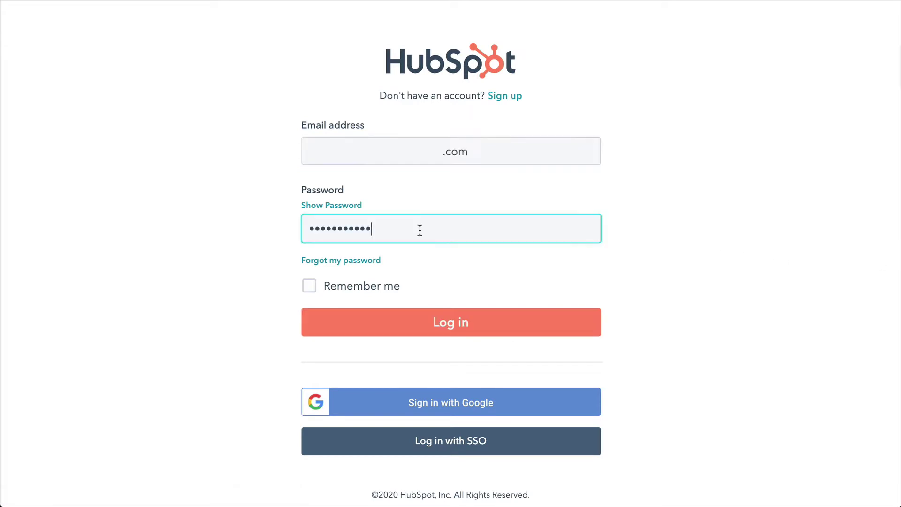
{"action": "left_click", "coordinate": [423, 324]}
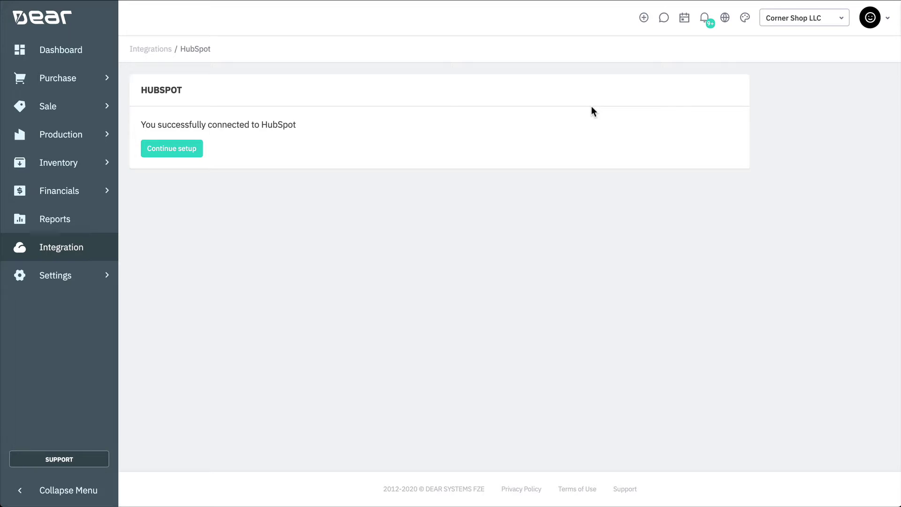
Step: Continue the HubSpot Shop setup and switch Synchronisation status on
{"action": "left_click", "coordinate": [181, 155]}
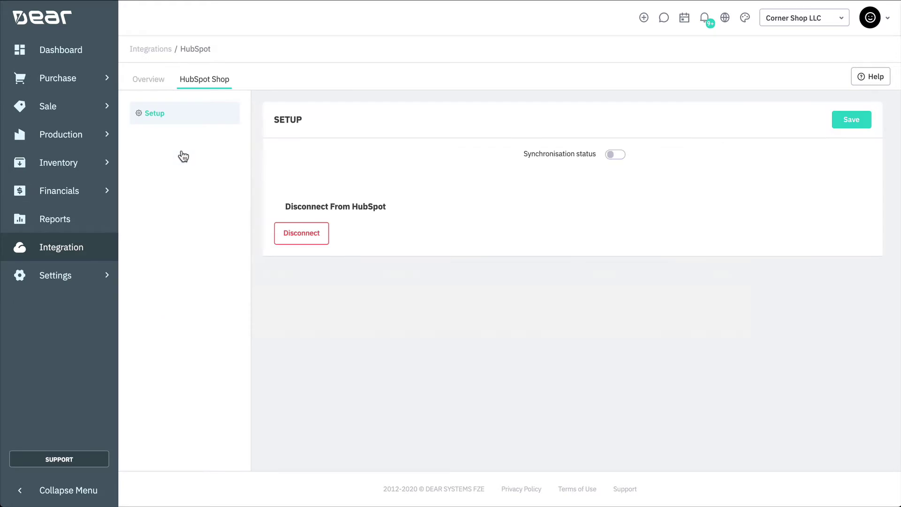
{"action": "left_click", "coordinate": [614, 160]}
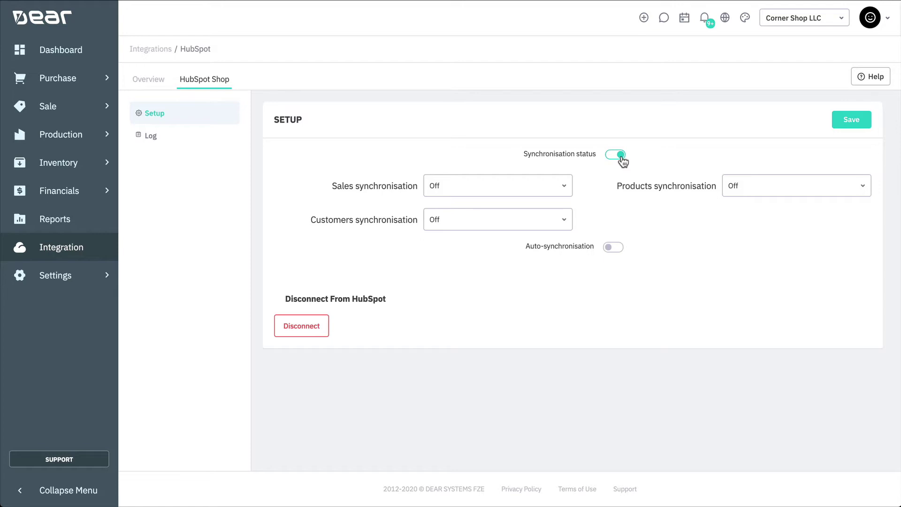
Step: Set both Sales and Customers synchronisation to Import from Hubspot
{"action": "left_click", "coordinate": [561, 189]}
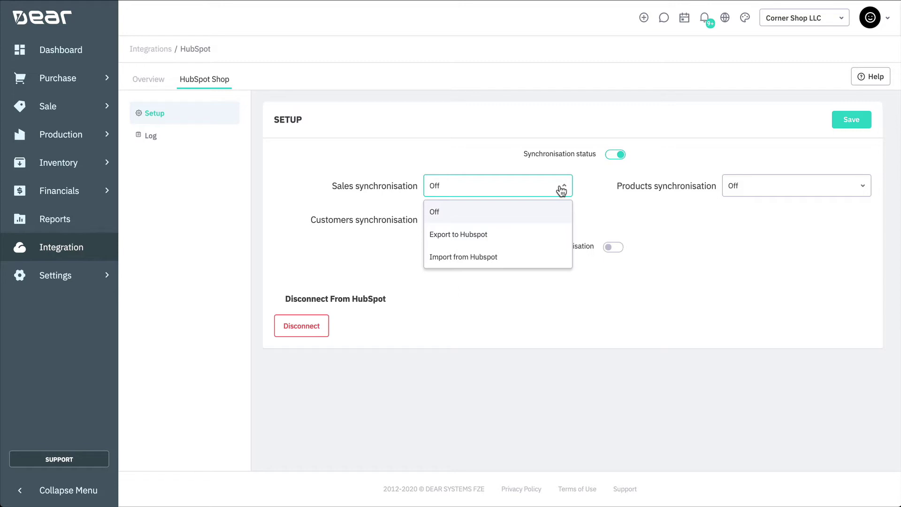
{"action": "left_click", "coordinate": [540, 255]}
{"action": "left_click", "coordinate": [583, 211]}
{"action": "left_click", "coordinate": [570, 222]}
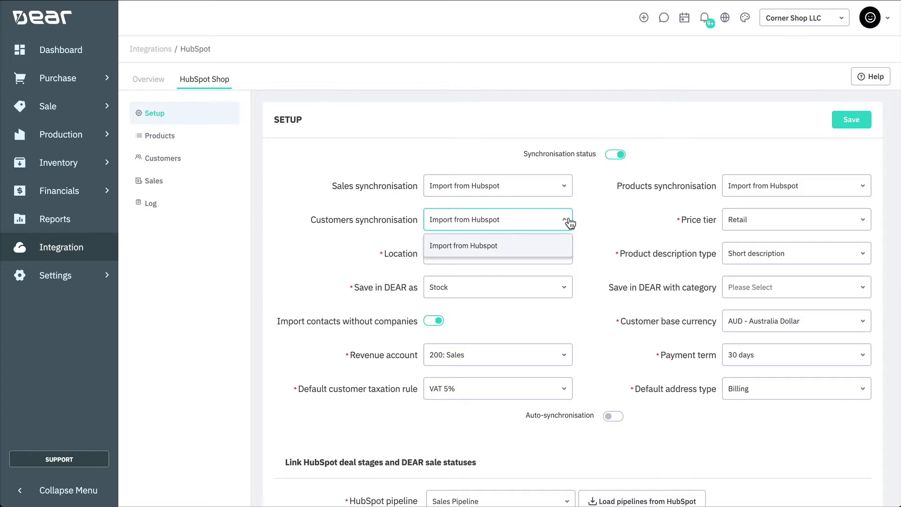
{"action": "left_click", "coordinate": [569, 223]}
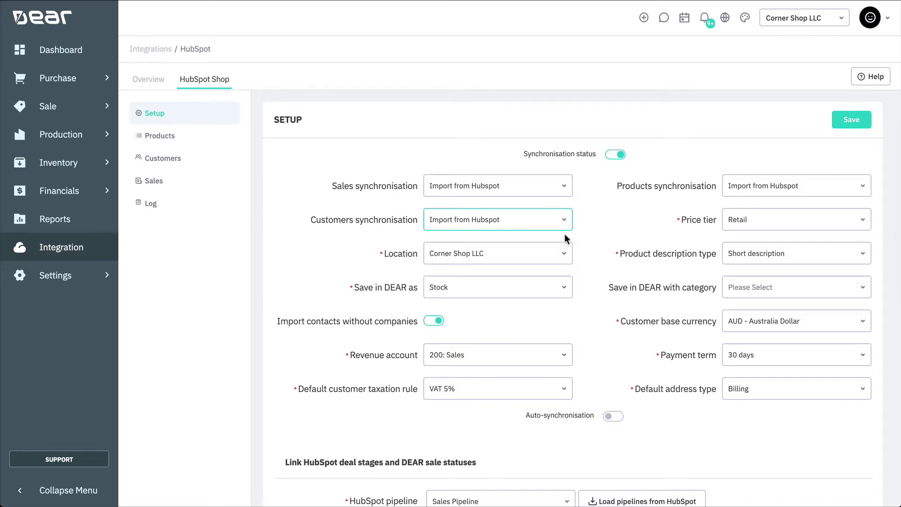
Step: Keep Corner Shop LLC as the location and review the Save in DEAR options
{"action": "left_click", "coordinate": [565, 255]}
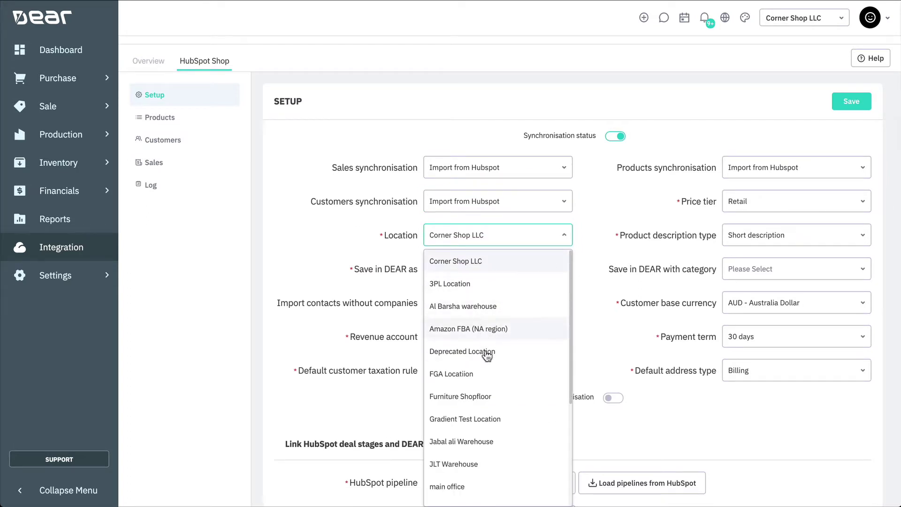
{"action": "left_click", "coordinate": [474, 263]}
{"action": "left_click", "coordinate": [565, 270]}
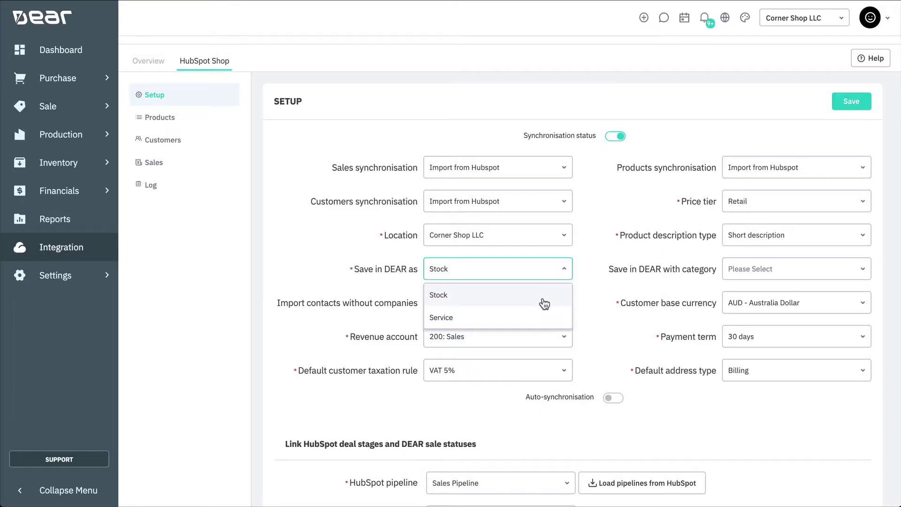
Step: Keep Stock, contacts without companies and 200: Sales; set GST on Income as default tax rule
{"action": "left_click", "coordinate": [543, 303]}
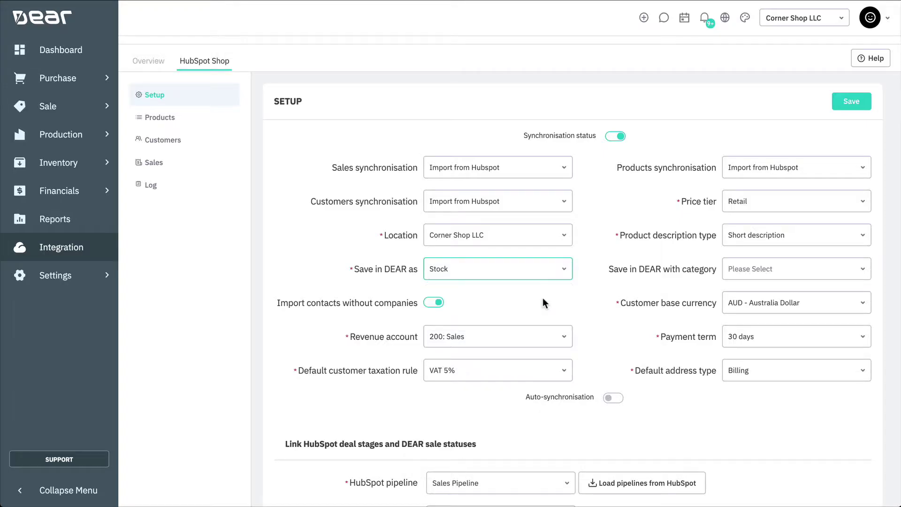
{"action": "left_click", "coordinate": [440, 304]}
{"action": "left_click", "coordinate": [440, 304]}
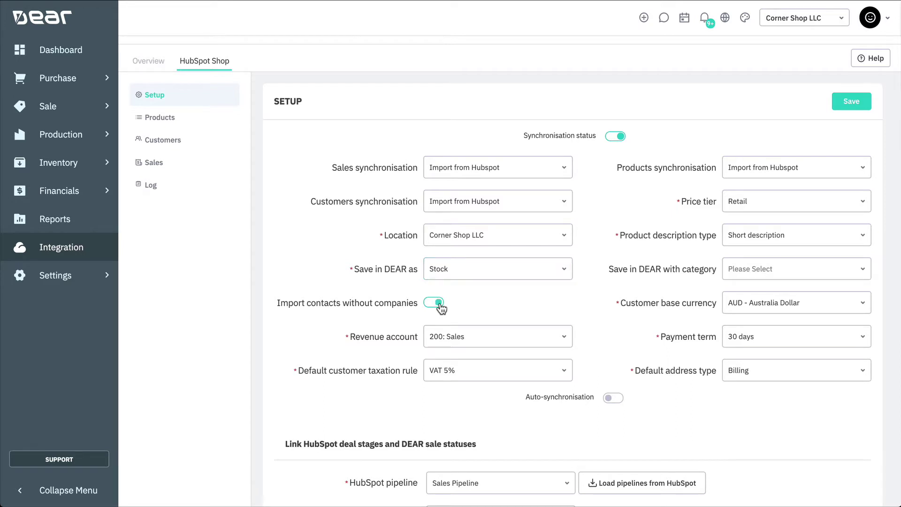
{"action": "left_click", "coordinate": [482, 343]}
{"action": "left_click", "coordinate": [479, 371]}
{"action": "left_click", "coordinate": [501, 378]}
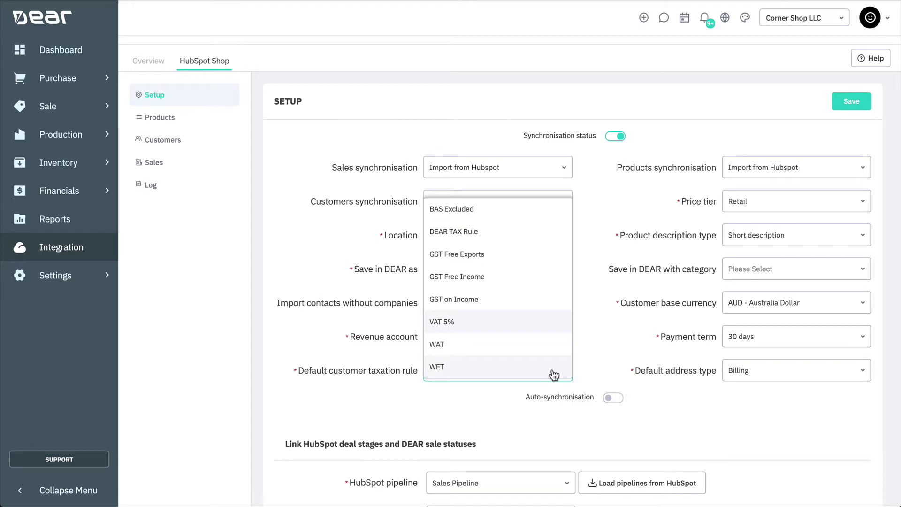
{"action": "left_click", "coordinate": [526, 301]}
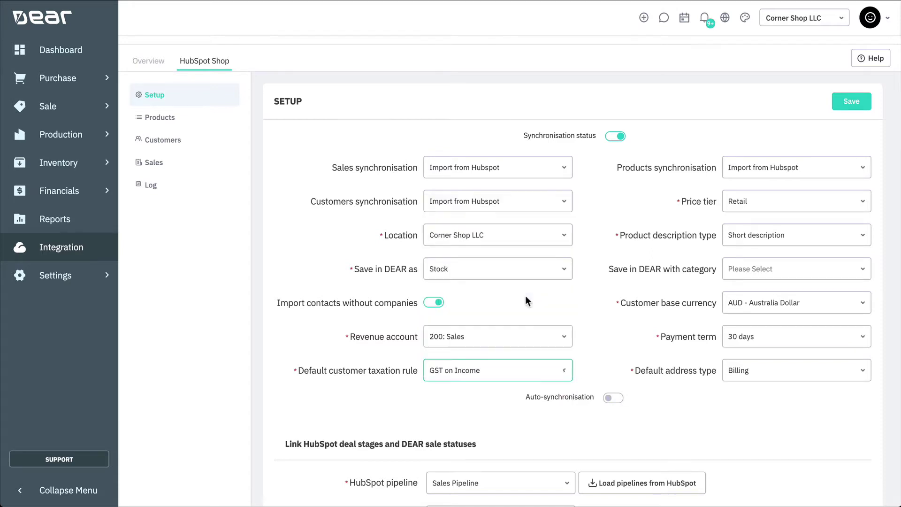
Step: Keep Retail price tier and Short description, and file imported products under Apparel
{"action": "left_click", "coordinate": [839, 200]}
{"action": "left_click", "coordinate": [799, 254]}
{"action": "left_click", "coordinate": [815, 237]}
{"action": "left_click", "coordinate": [796, 263]}
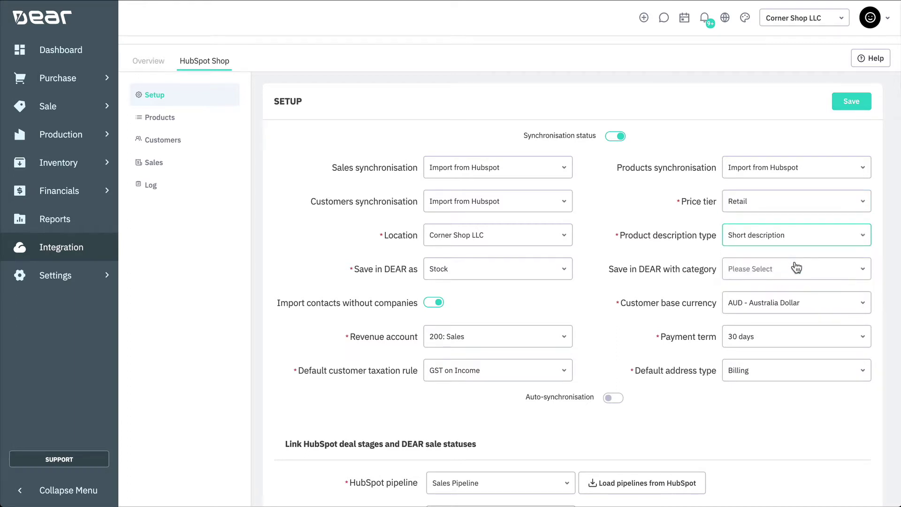
{"action": "left_click", "coordinate": [865, 268]}
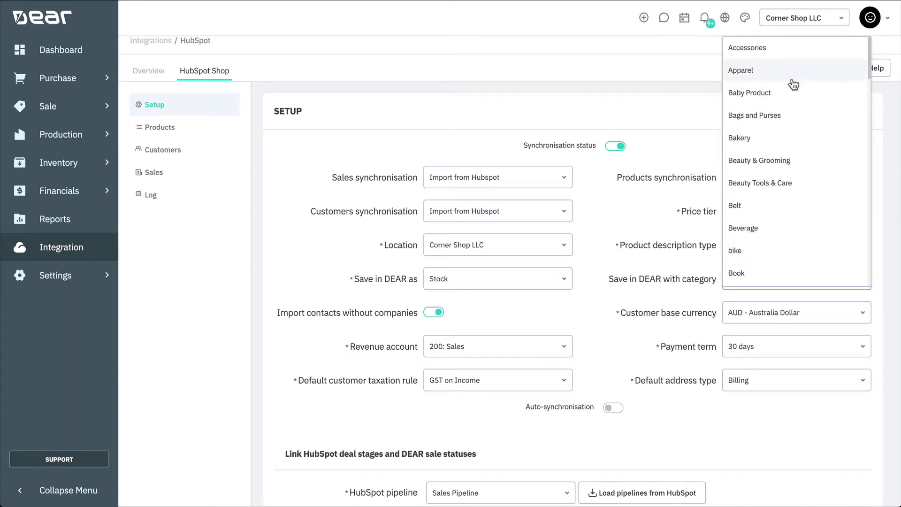
{"action": "left_click", "coordinate": [792, 79]}
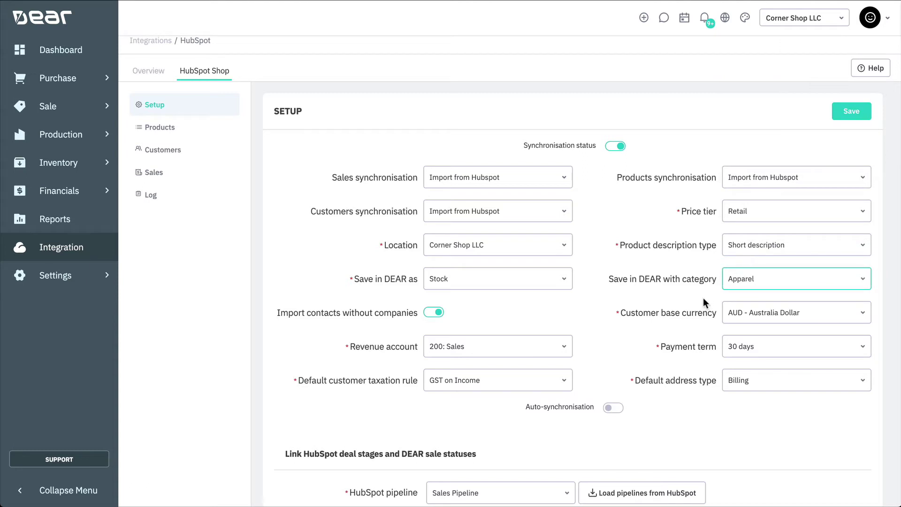
Step: Keep AUD currency and Billing address type, and set the payment term to 45 days
{"action": "left_click", "coordinate": [835, 320]}
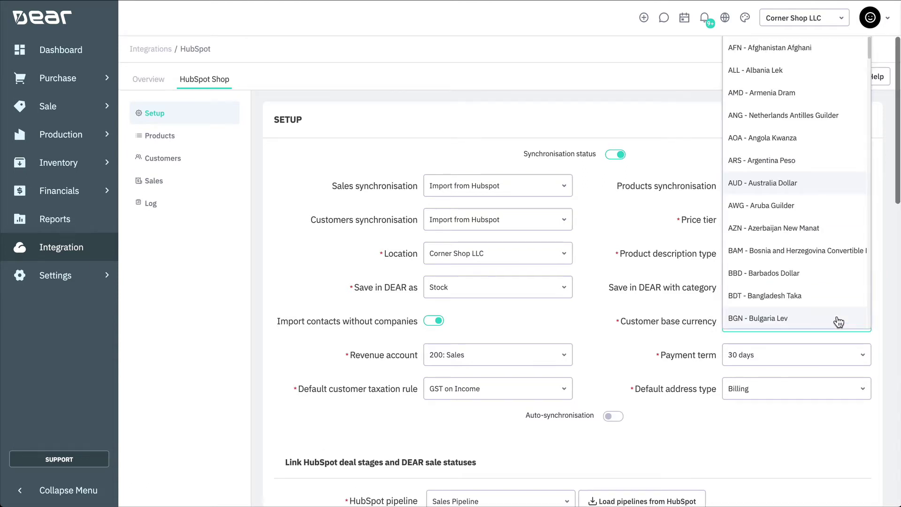
{"action": "left_click", "coordinate": [799, 188]}
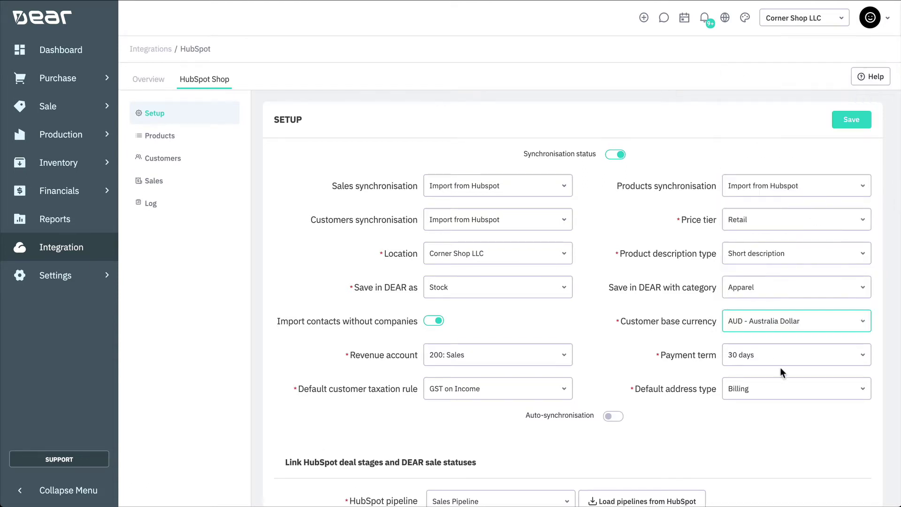
{"action": "left_click", "coordinate": [849, 360]}
{"action": "left_click", "coordinate": [808, 398]}
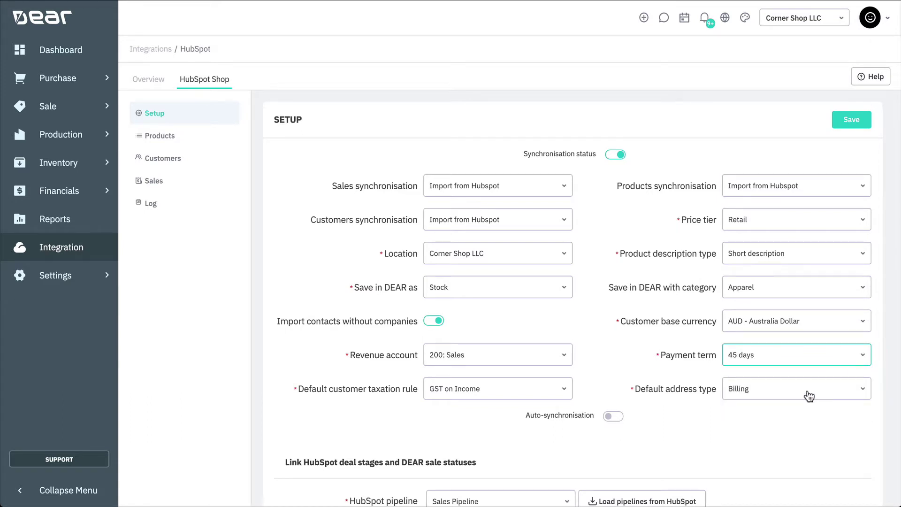
{"action": "left_click", "coordinate": [809, 396]}
{"action": "left_click", "coordinate": [740, 417]}
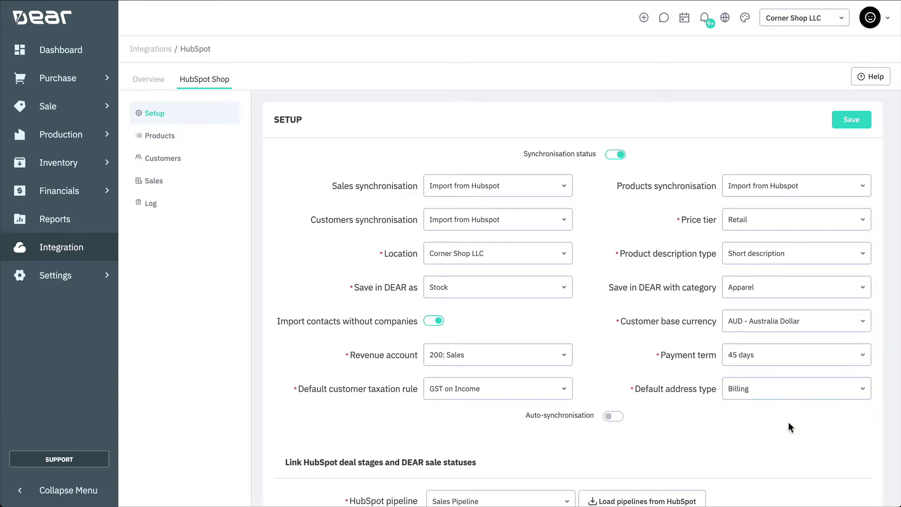
{"action": "scroll", "coordinate": [789, 415], "scroll_direction": "down", "scroll_amount": 2}
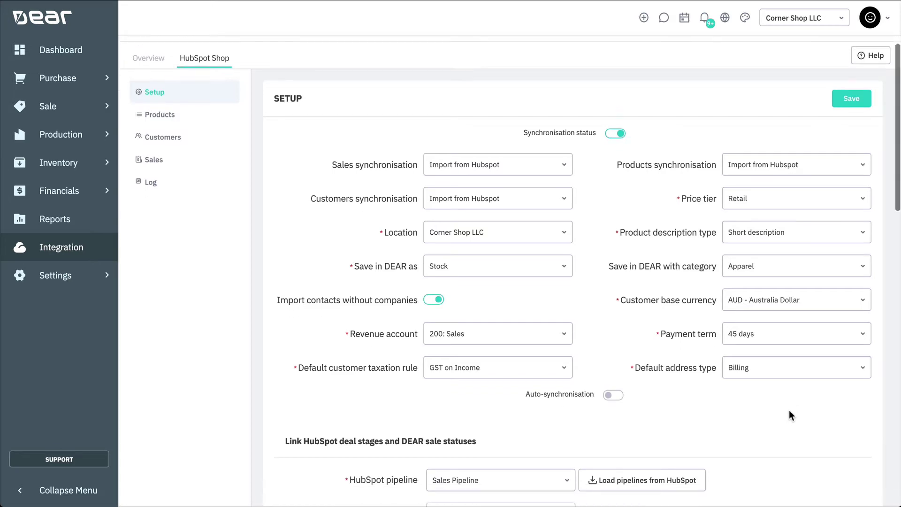
Step: Turn on auto-synchronisation running daily from 30/04/2020
{"action": "left_click", "coordinate": [609, 354]}
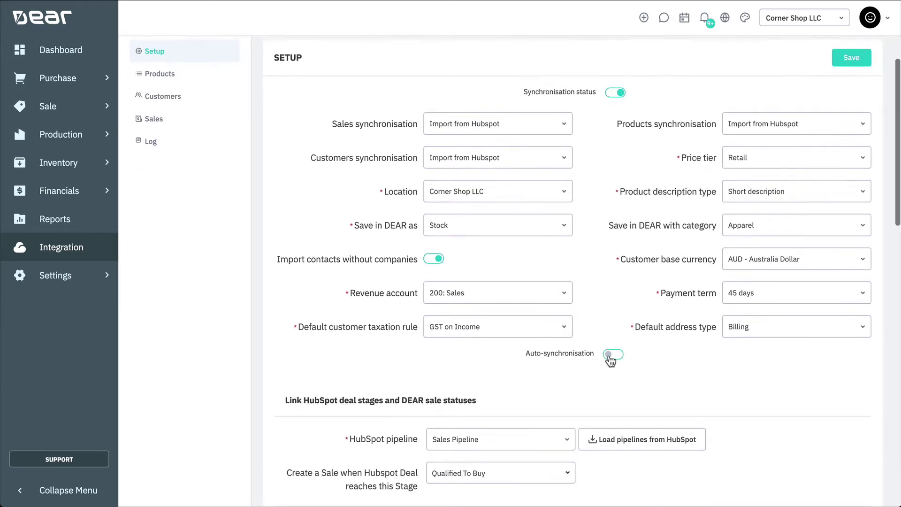
{"action": "scroll", "coordinate": [618, 364], "scroll_direction": "down", "scroll_amount": 3}
{"action": "scroll", "coordinate": [619, 363], "scroll_direction": "down", "scroll_amount": 1}
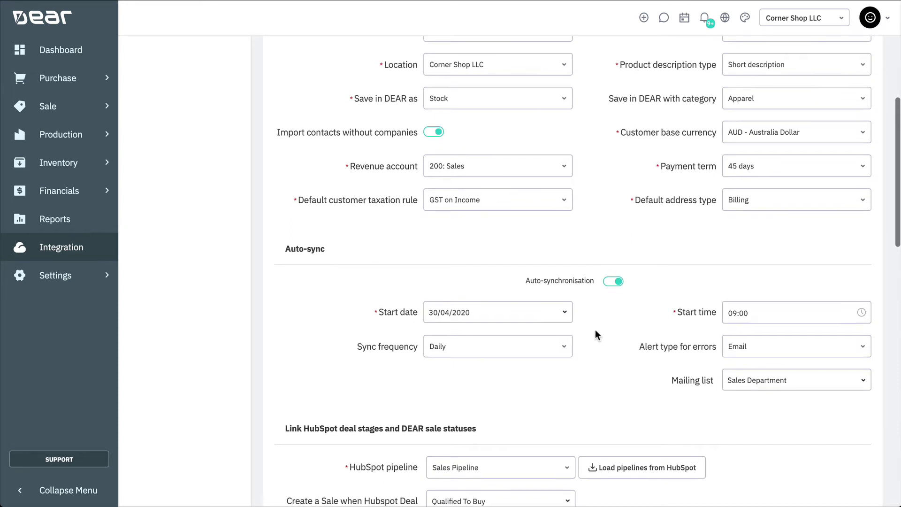
{"action": "left_click", "coordinate": [563, 316]}
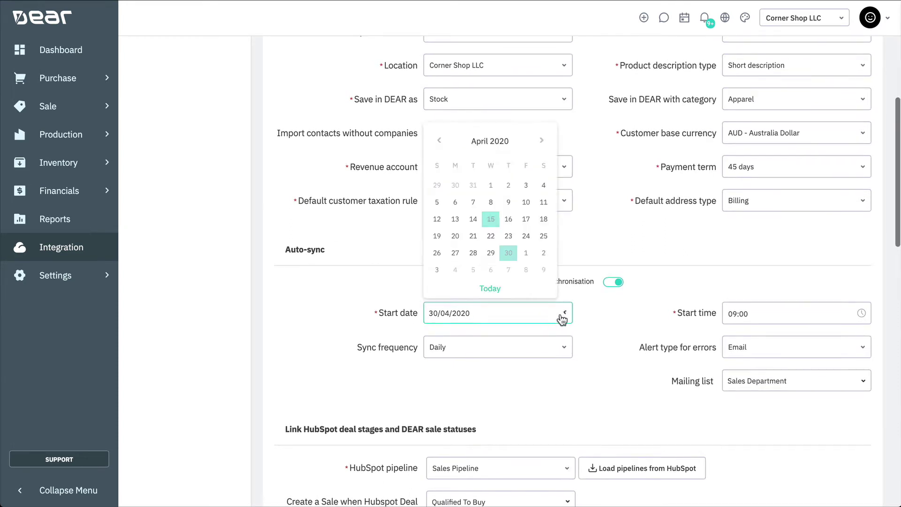
{"action": "left_click", "coordinate": [508, 252]}
{"action": "left_click", "coordinate": [535, 350]}
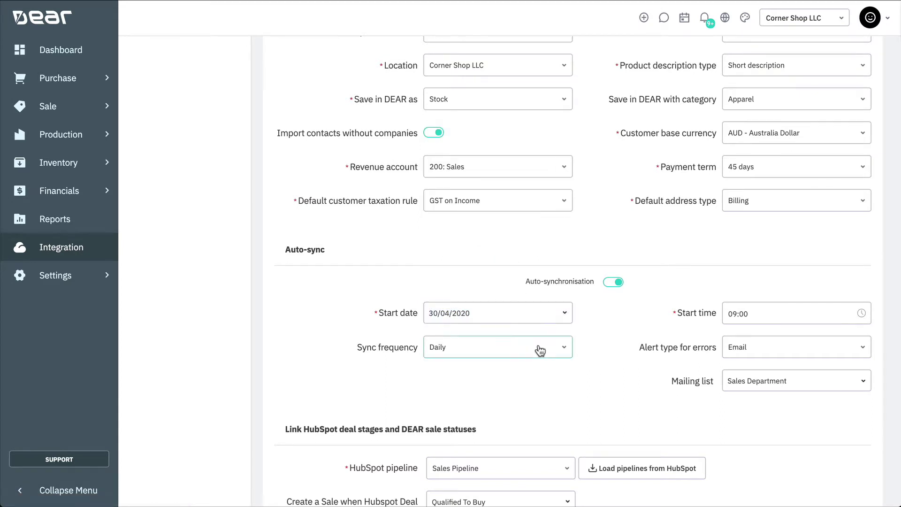
{"action": "left_click", "coordinate": [540, 350]}
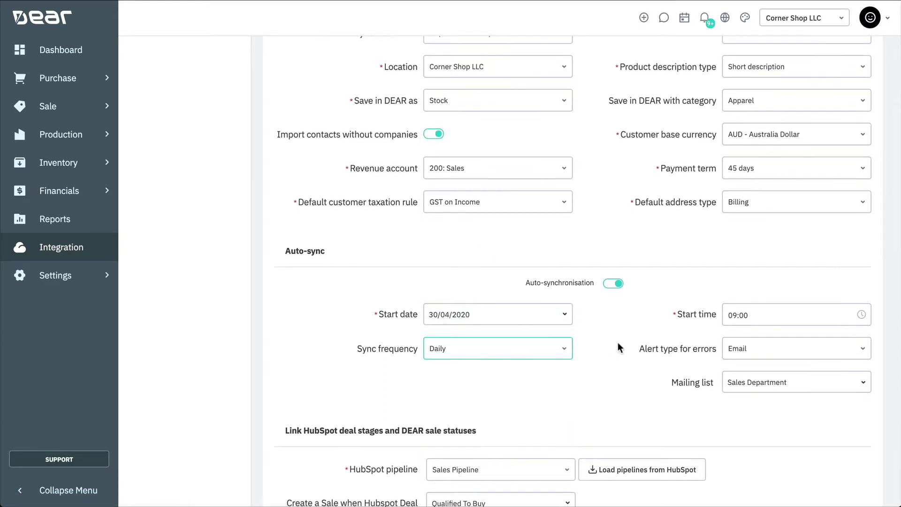
Step: Send synchronisation error alerts by Email to the Sales Department mailing list
{"action": "left_click", "coordinate": [849, 352]}
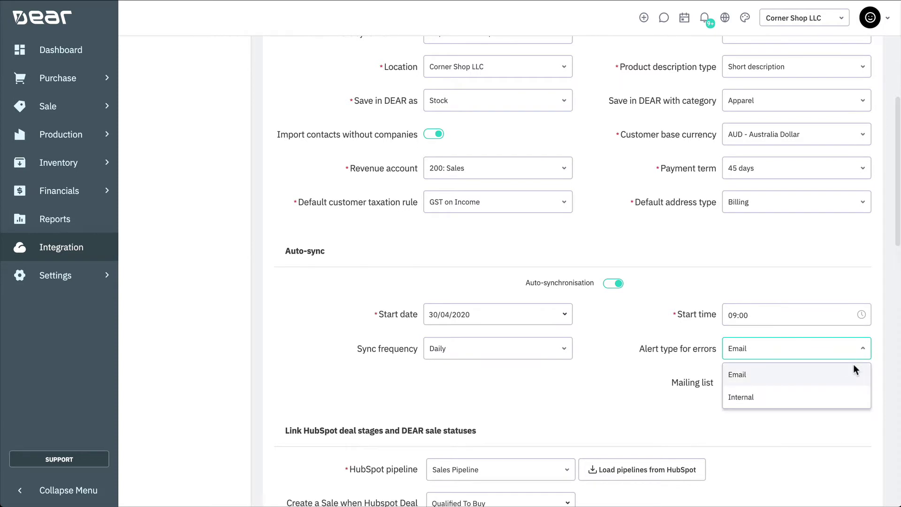
{"action": "left_click", "coordinate": [798, 374]}
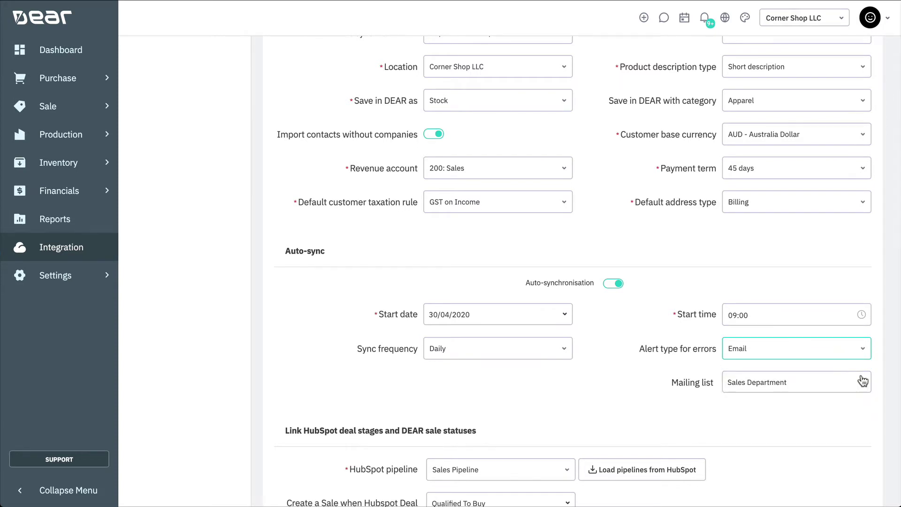
{"action": "left_click", "coordinate": [809, 381]}
{"action": "left_click", "coordinate": [777, 271]}
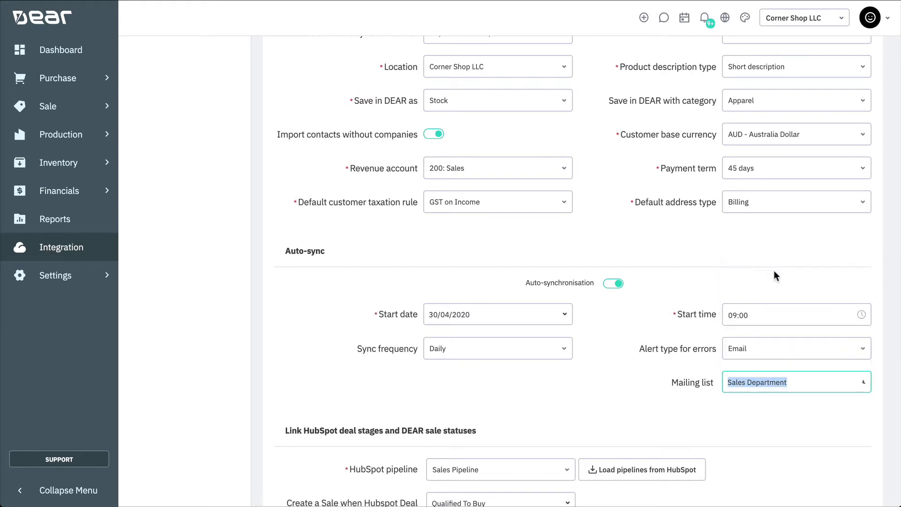
Step: Load pipelines from HubSpot, keeping Sales Pipeline and Qualified To Buy as the sale trigger
{"action": "scroll", "coordinate": [734, 272], "scroll_direction": "down", "scroll_amount": 5}
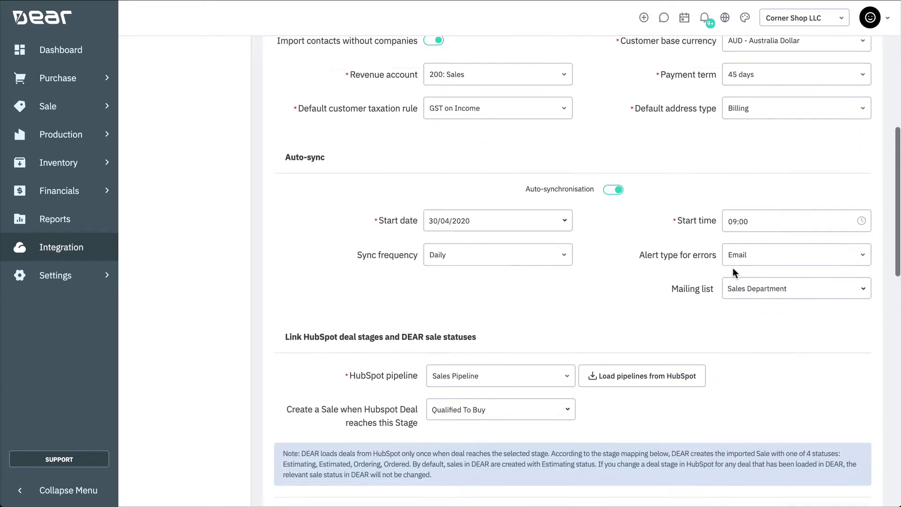
{"action": "scroll", "coordinate": [734, 273], "scroll_direction": "down", "scroll_amount": 1}
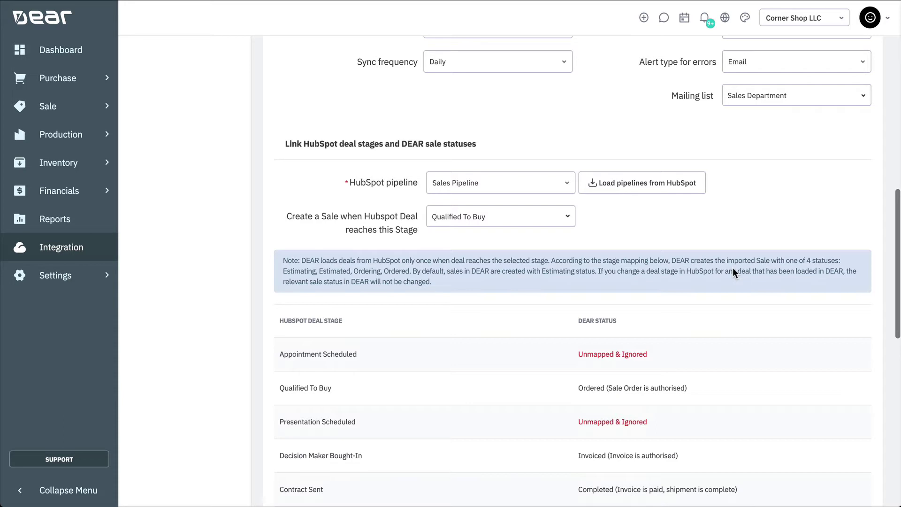
{"action": "scroll", "coordinate": [723, 265], "scroll_direction": "up", "scroll_amount": 1}
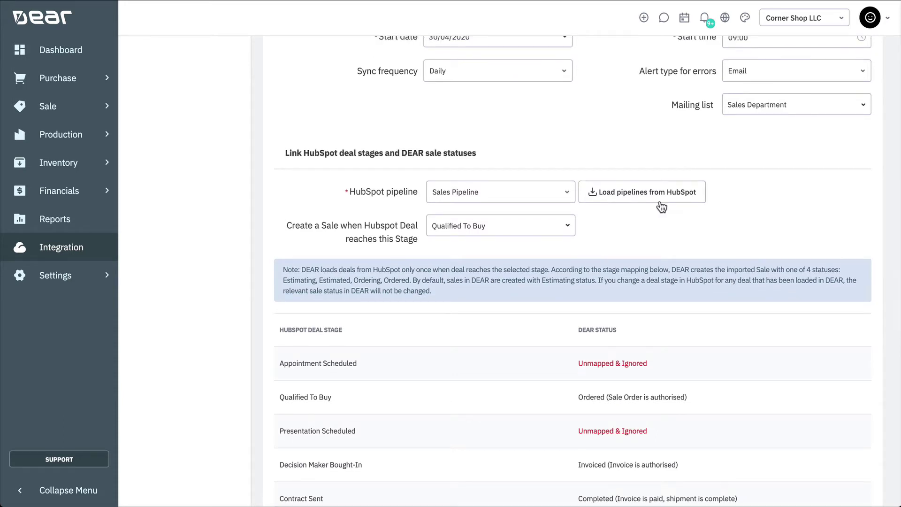
{"action": "left_click", "coordinate": [655, 197]}
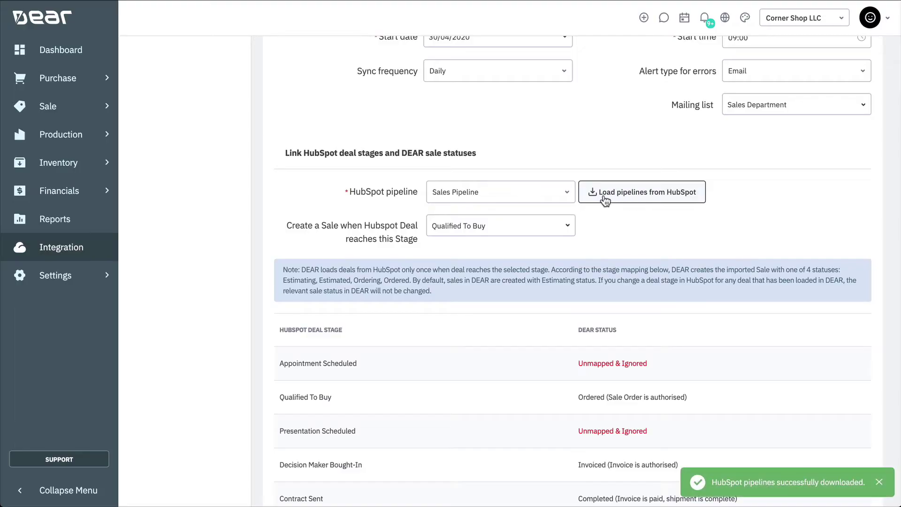
{"action": "left_click", "coordinate": [567, 196]}
{"action": "left_click", "coordinate": [514, 240]}
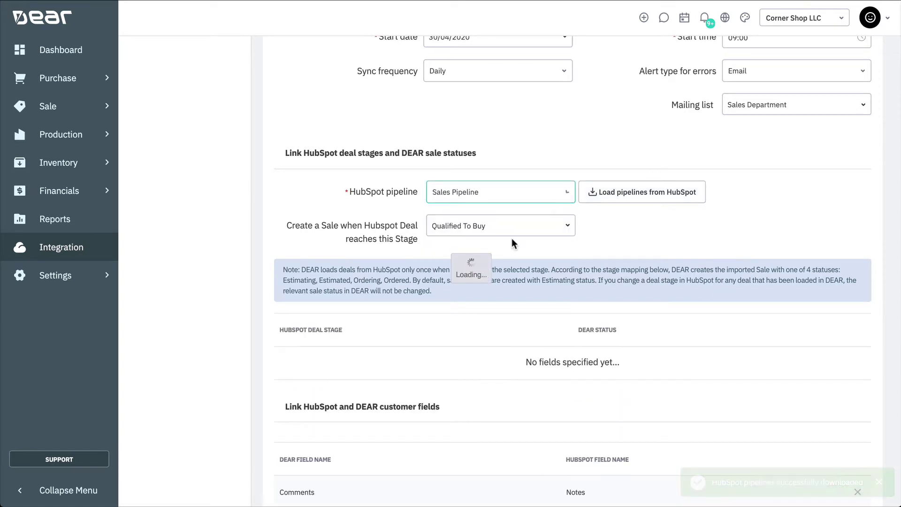
{"action": "double_click", "coordinate": [463, 228]}
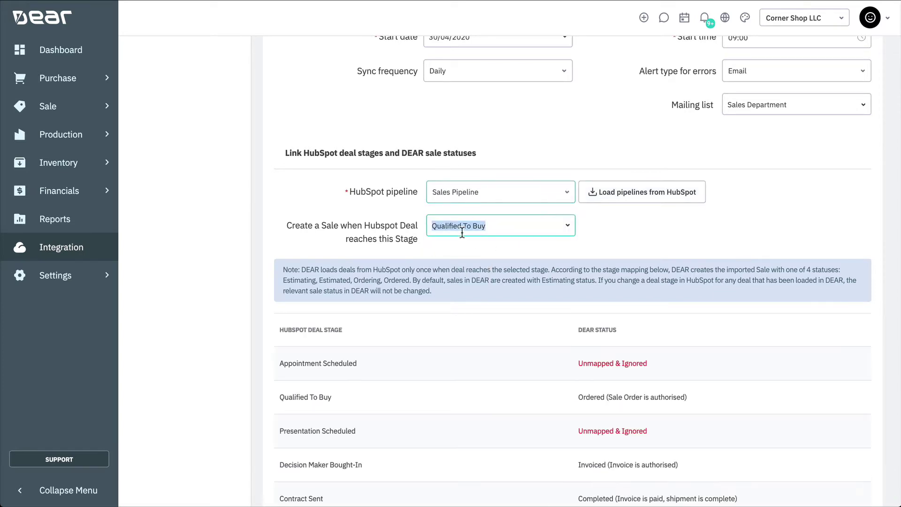
{"action": "left_click", "coordinate": [567, 227]}
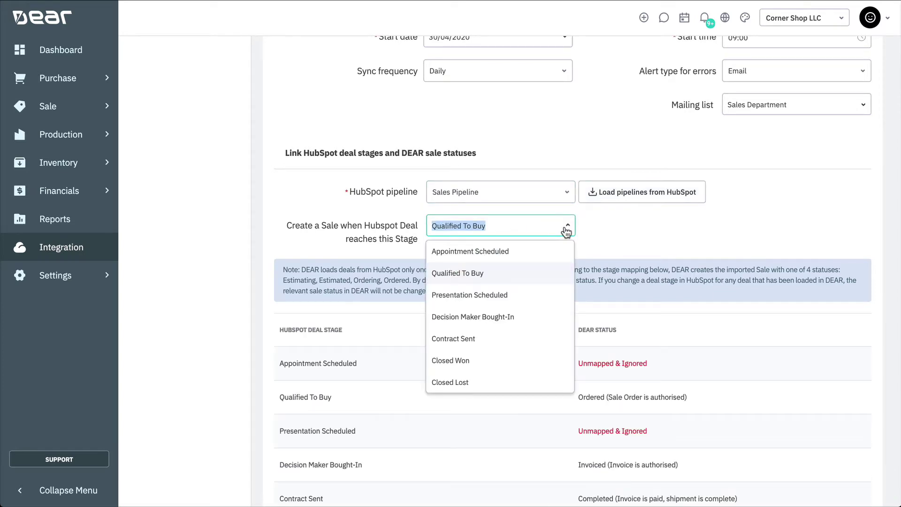
{"action": "left_click", "coordinate": [527, 274]}
Step: Map the Presentation Scheduled deal stage to DEAR status Estimated
{"action": "scroll", "coordinate": [655, 255], "scroll_direction": "down", "scroll_amount": 3}
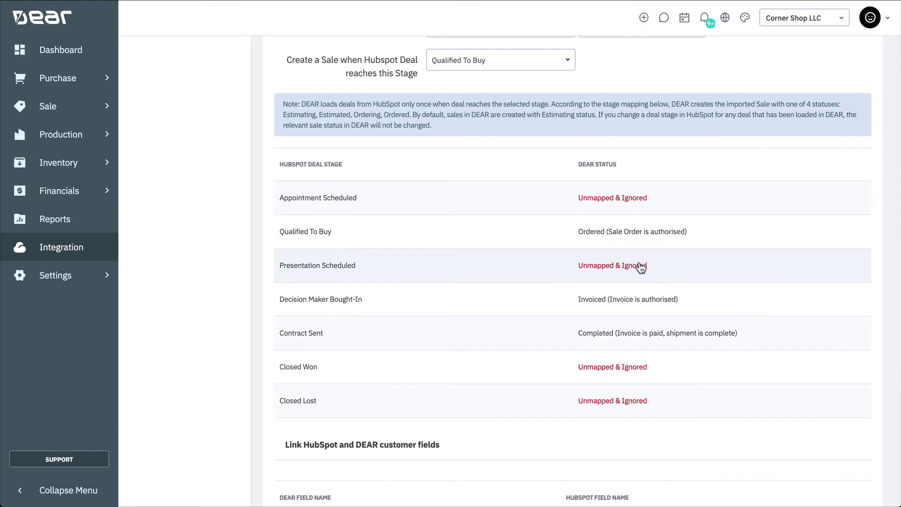
{"action": "left_click", "coordinate": [641, 265]}
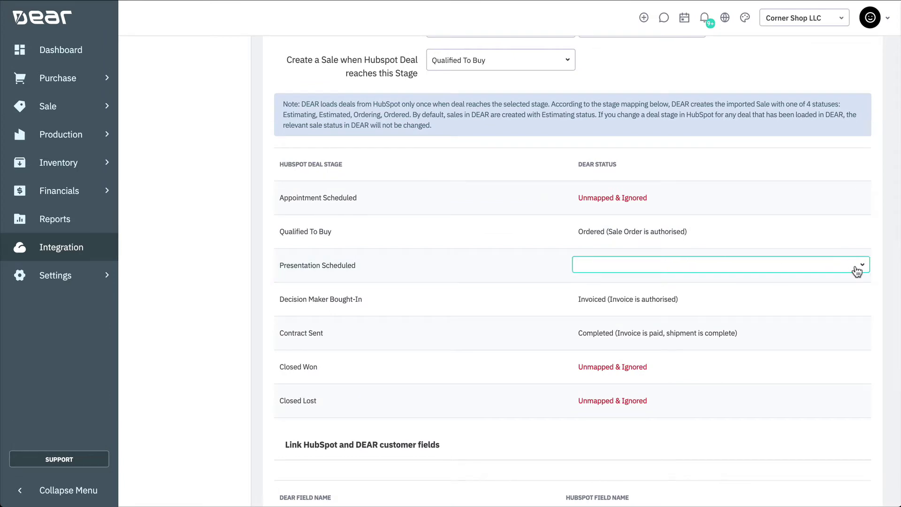
{"action": "left_click", "coordinate": [859, 271]}
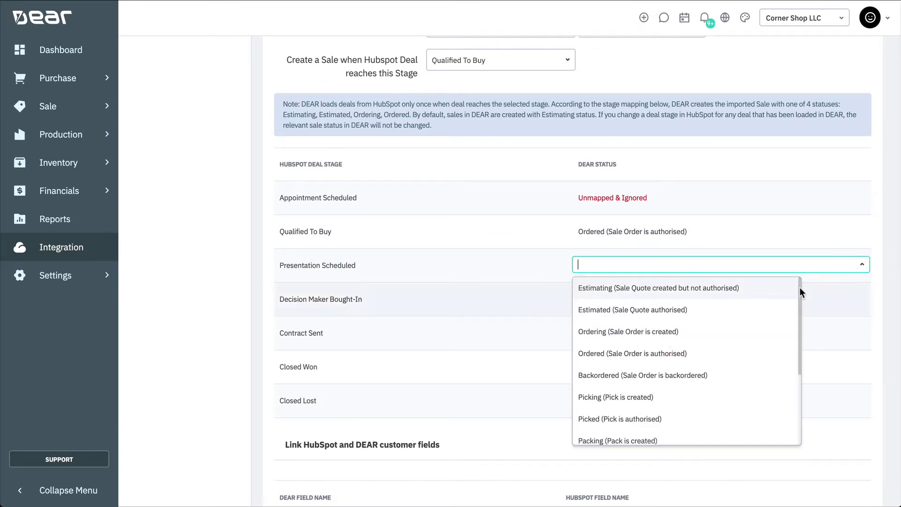
{"action": "left_click", "coordinate": [755, 308]}
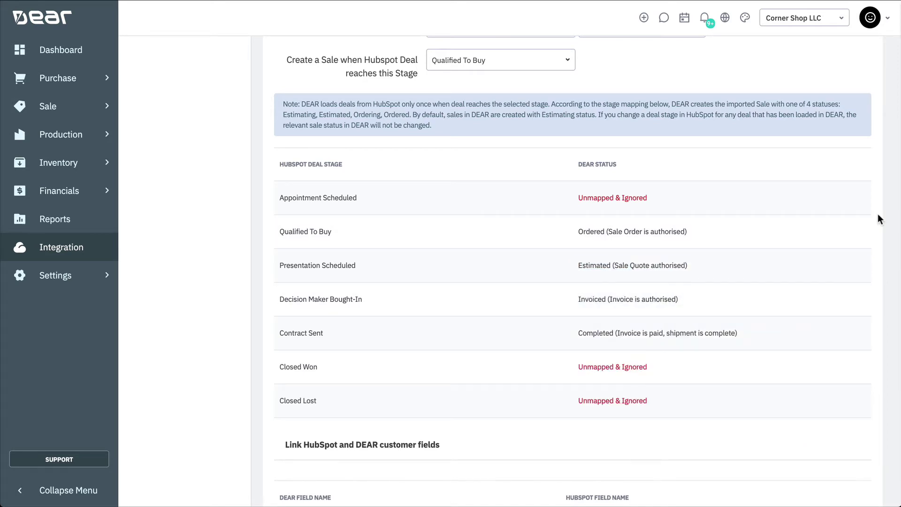
Step: Add a customer field link from DEAR's Tax Number to HubSpot field ABN, then go to HubSpot Settings
{"action": "scroll", "coordinate": [877, 214], "scroll_direction": "down", "scroll_amount": 6}
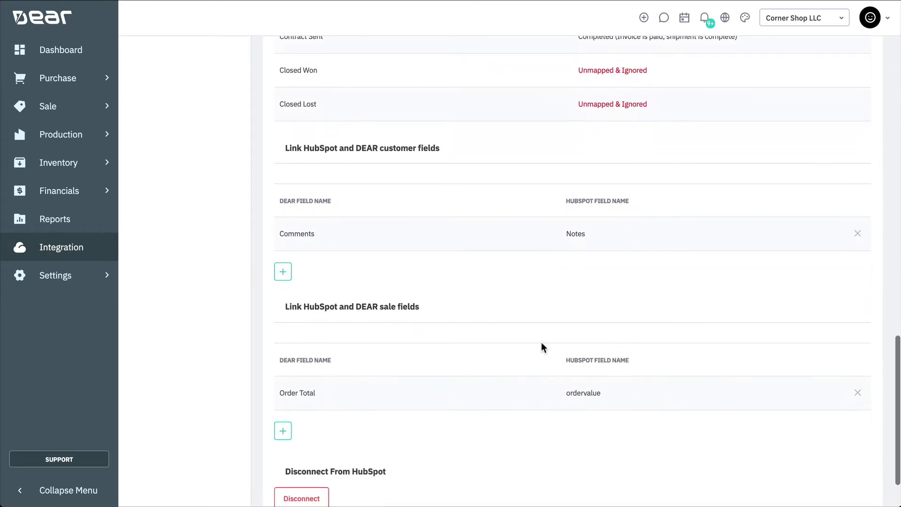
{"action": "left_click", "coordinate": [309, 243]}
{"action": "left_click", "coordinate": [283, 272]}
{"action": "left_click", "coordinate": [552, 268]}
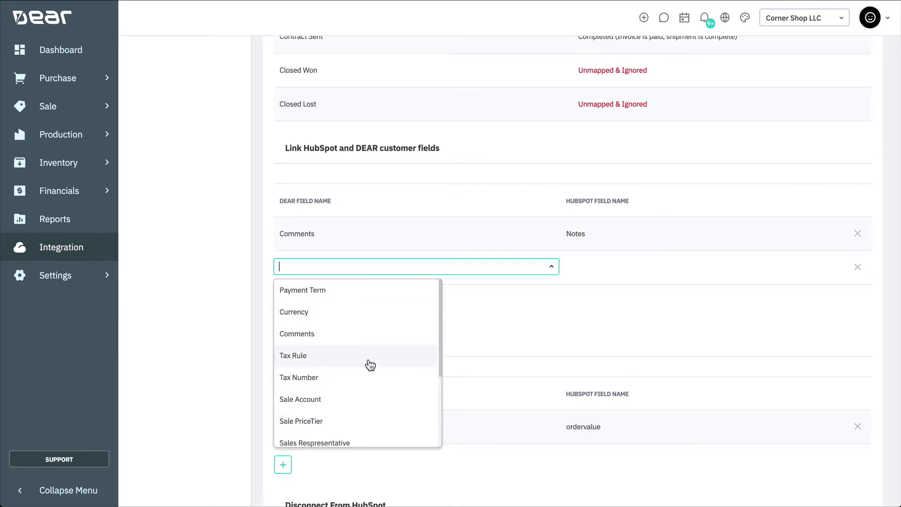
{"action": "left_click", "coordinate": [366, 377]}
{"action": "left_click", "coordinate": [594, 266]}
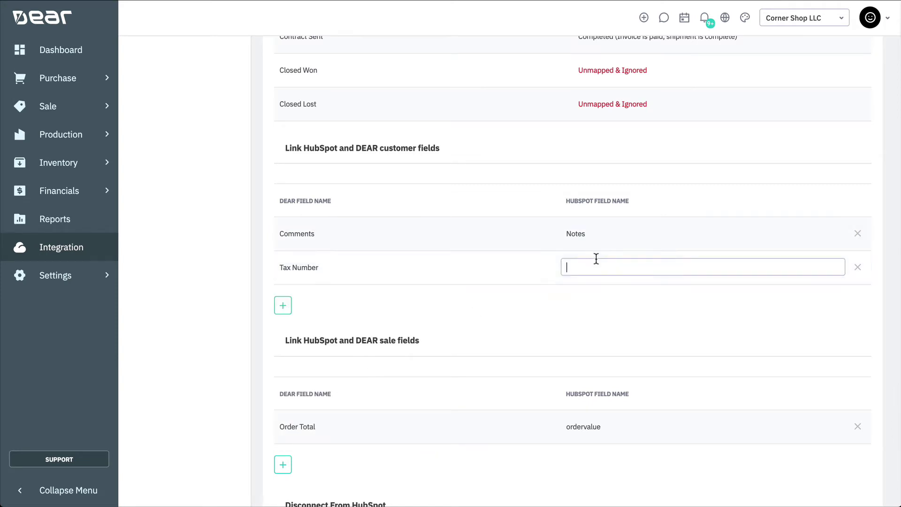
{"action": "type", "text": "ABN"}
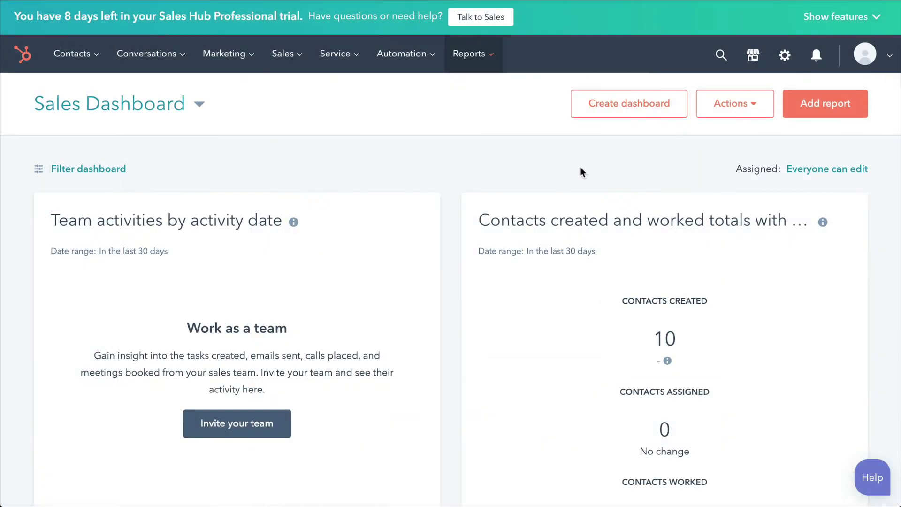
{"action": "left_click", "coordinate": [783, 58]}
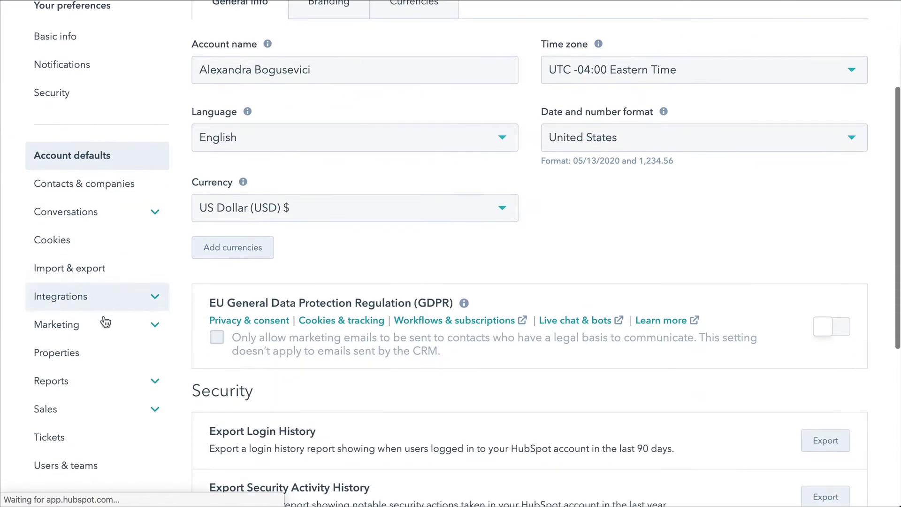
Step: Filter HubSpot contact properties to the Dear Information group, then go back to the Sales Dashboard
{"action": "left_click", "coordinate": [91, 355]}
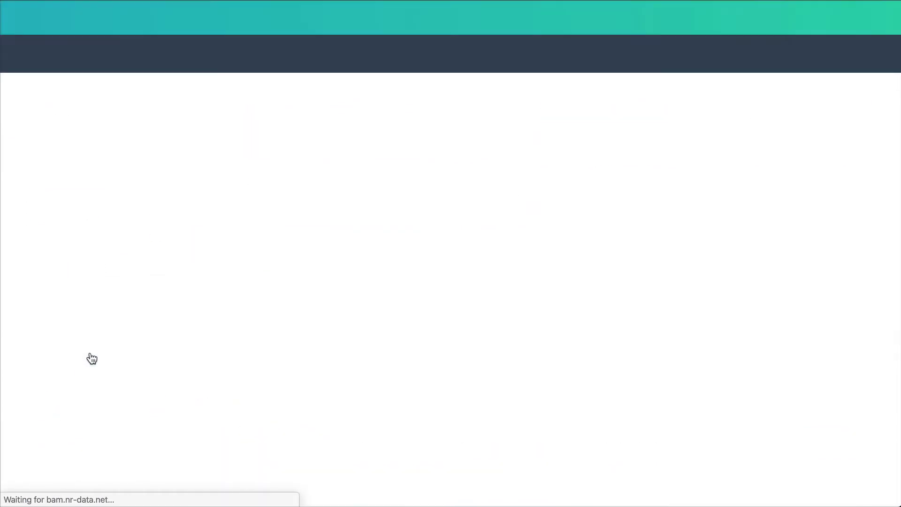
{"action": "scroll", "coordinate": [159, 282], "scroll_direction": "down", "scroll_amount": 10}
{"action": "scroll", "coordinate": [400, 382], "scroll_direction": "up", "scroll_amount": 7}
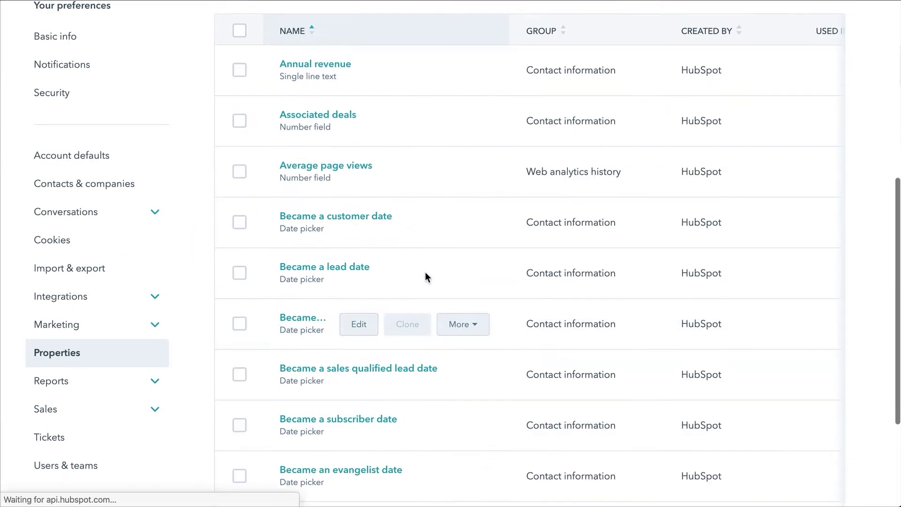
{"action": "left_click", "coordinate": [421, 147]}
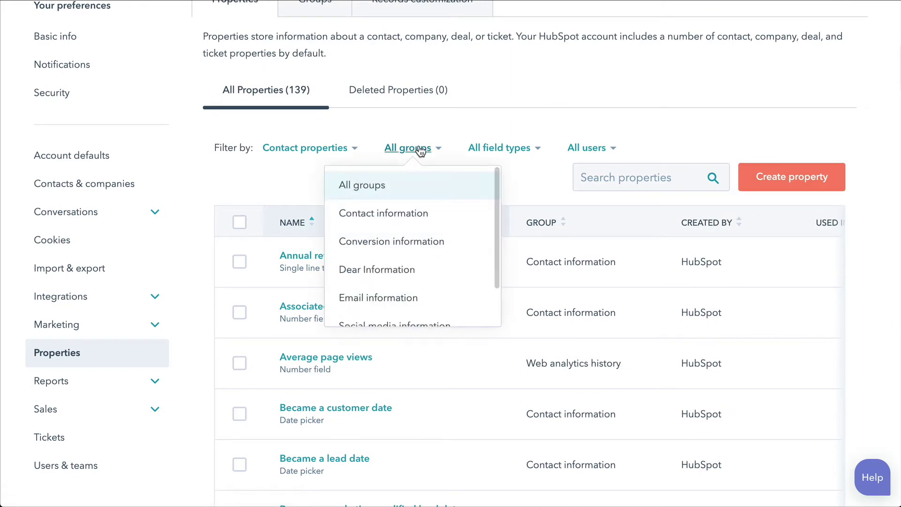
{"action": "scroll", "coordinate": [418, 217], "scroll_direction": "down", "scroll_amount": 1}
{"action": "left_click", "coordinate": [416, 226]}
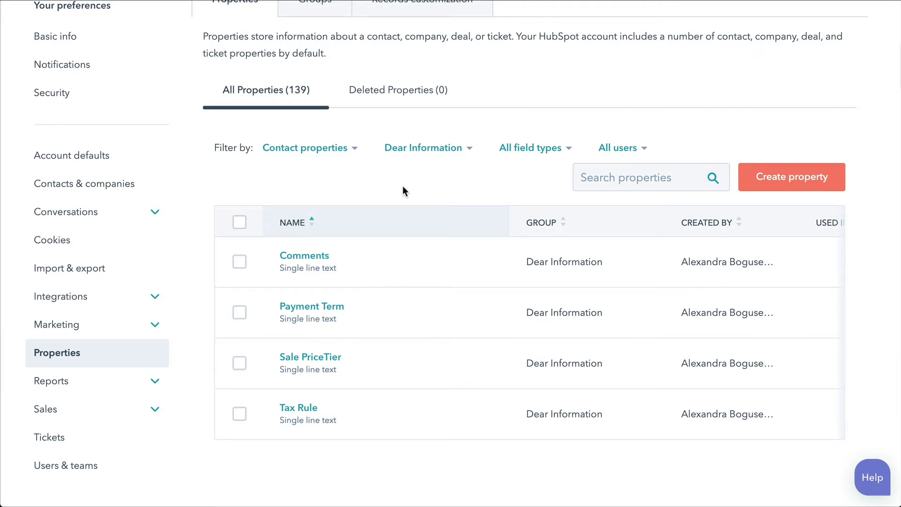
{"action": "scroll", "coordinate": [13, 83], "scroll_direction": "up", "scroll_amount": 4}
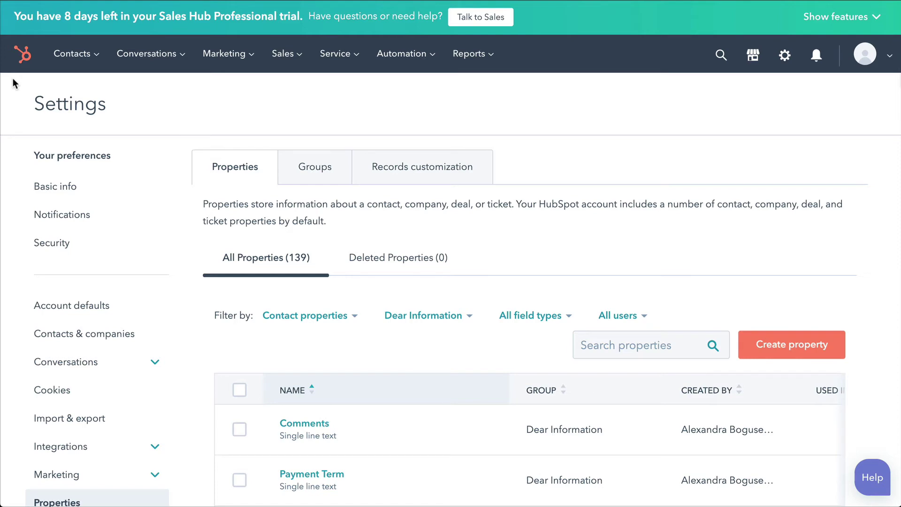
{"action": "left_click", "coordinate": [23, 54]}
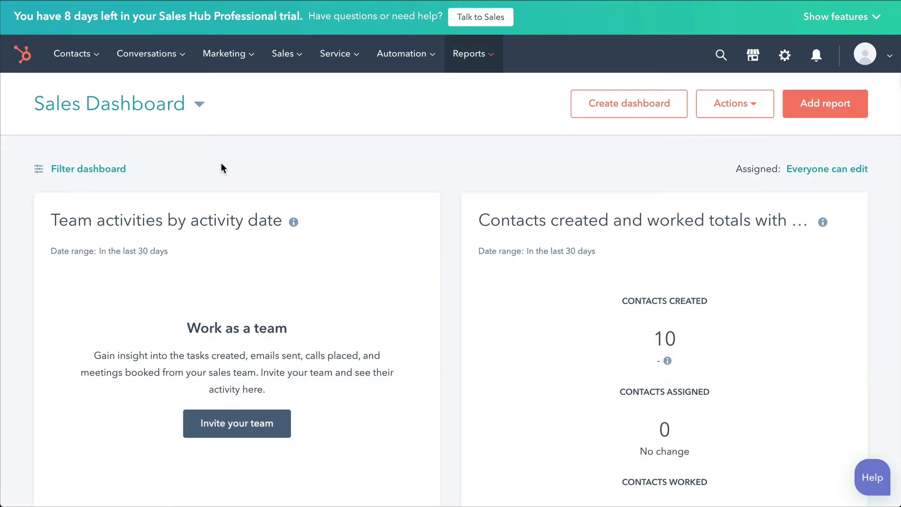
Step: Open a contact's full property list and check its Dear Information properties
{"action": "left_click", "coordinate": [91, 60]}
{"action": "left_click", "coordinate": [127, 98]}
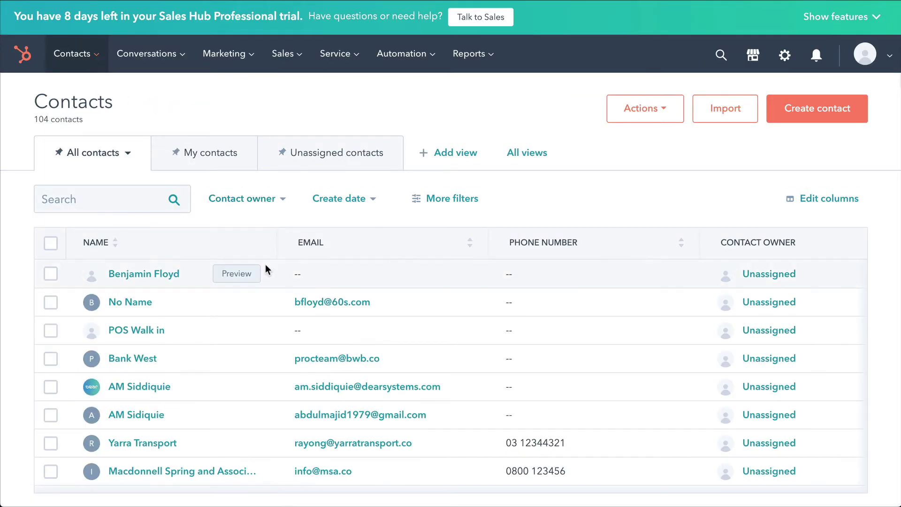
{"action": "scroll", "coordinate": [265, 264], "scroll_direction": "down", "scroll_amount": 3}
{"action": "scroll", "coordinate": [263, 270], "scroll_direction": "down", "scroll_amount": 2}
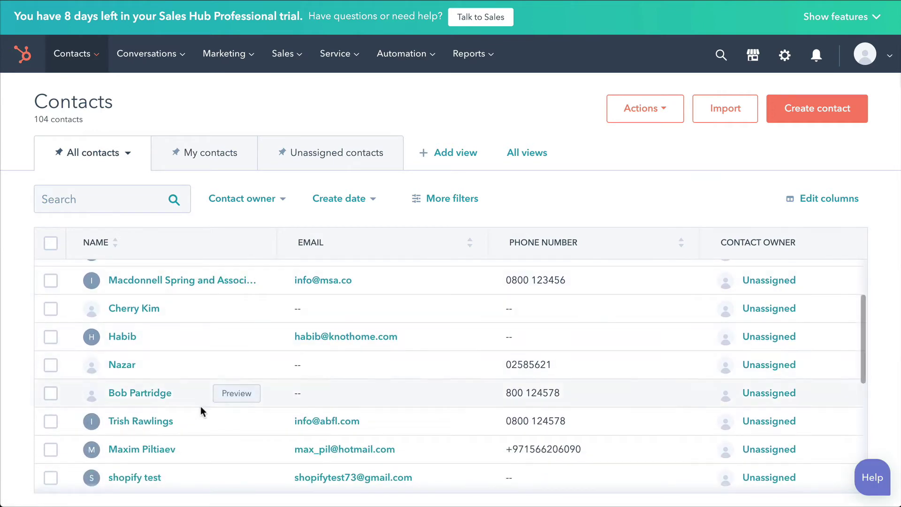
{"action": "left_click", "coordinate": [174, 423]}
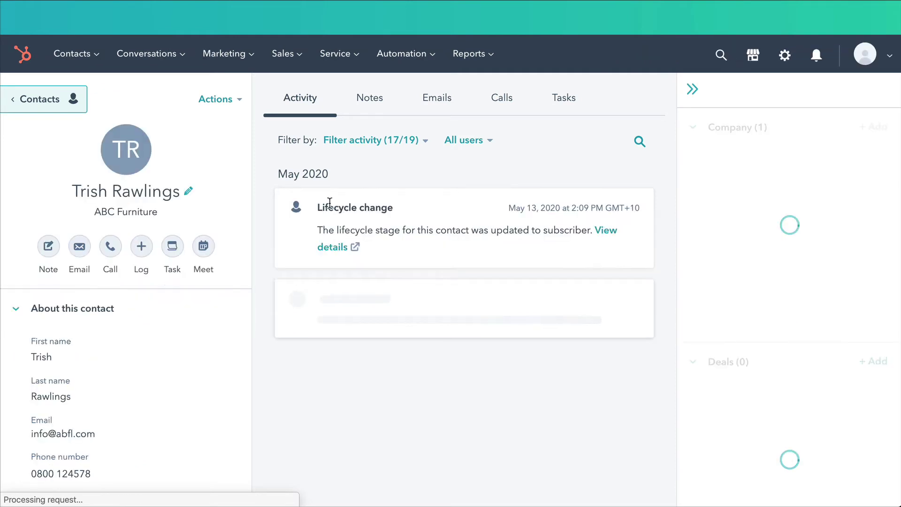
{"action": "scroll", "coordinate": [100, 351], "scroll_direction": "down", "scroll_amount": 5}
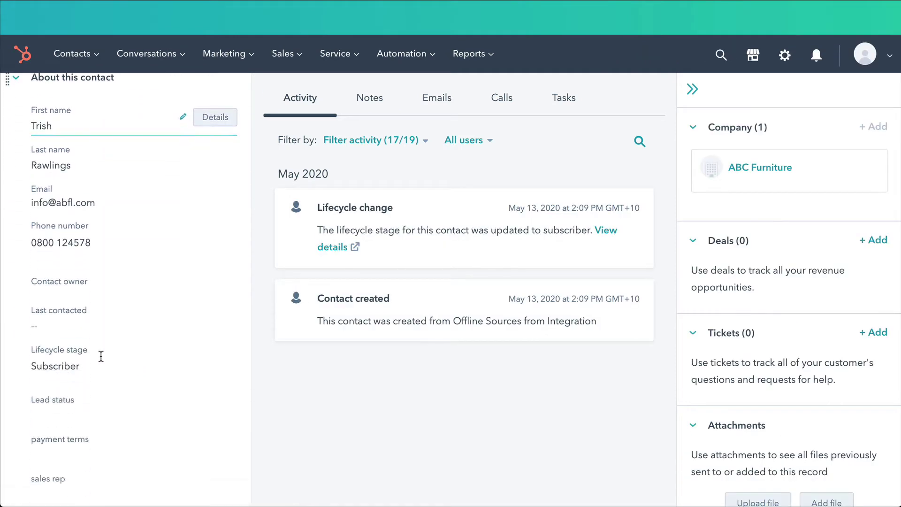
{"action": "scroll", "coordinate": [101, 357], "scroll_direction": "down", "scroll_amount": 10}
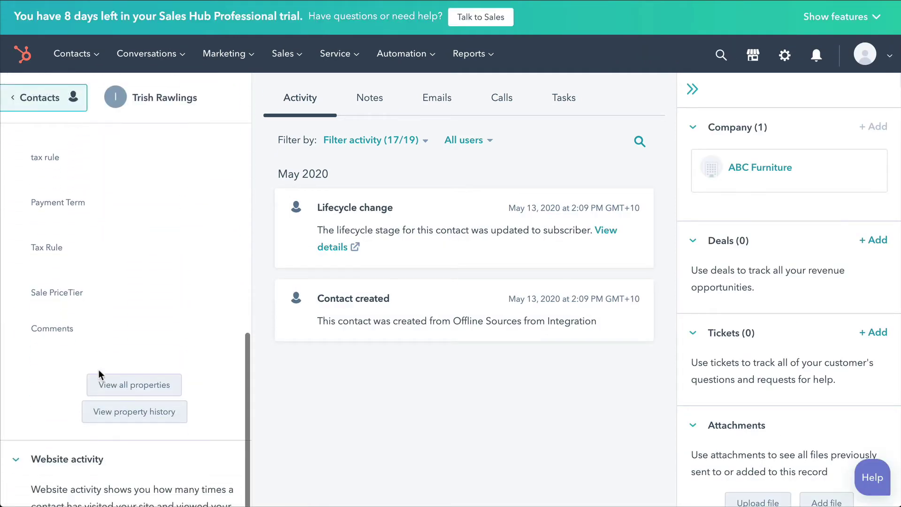
{"action": "left_click", "coordinate": [115, 386]}
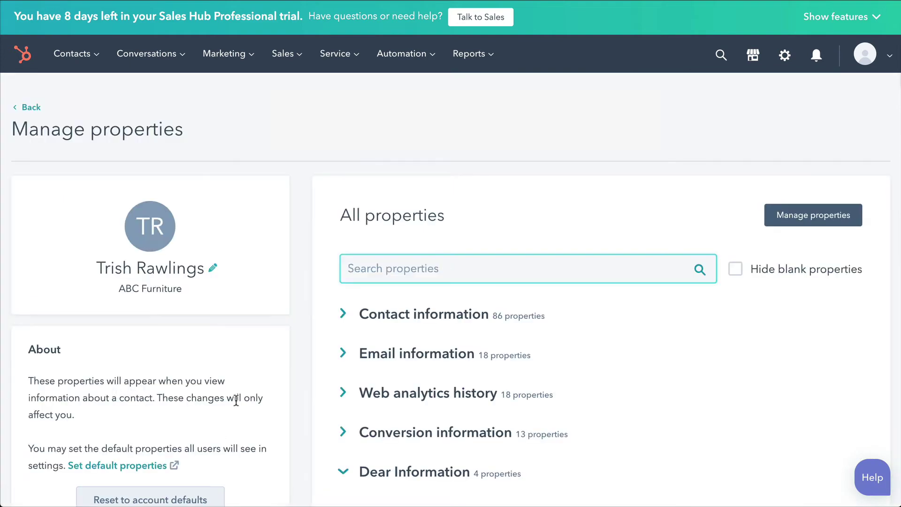
{"action": "scroll", "coordinate": [543, 370], "scroll_direction": "down", "scroll_amount": 5}
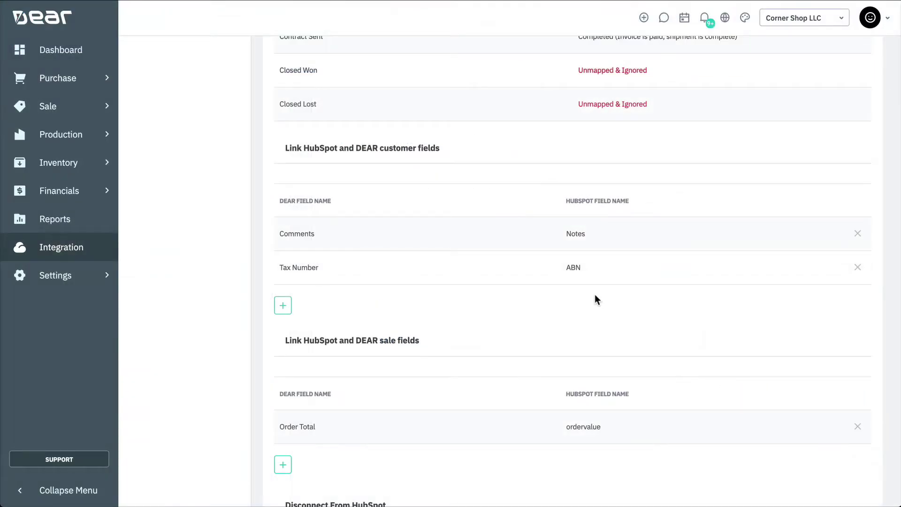
{"action": "scroll", "coordinate": [595, 294], "scroll_direction": "down", "scroll_amount": 5}
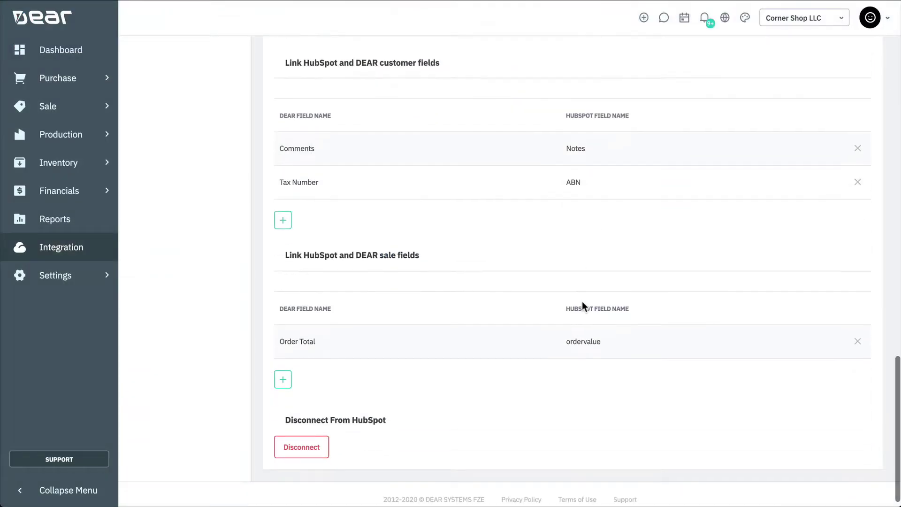
Step: Add a sale field link for DEAR Invoice Status and start typing 'Stat' as its HubSpot field
{"action": "left_click", "coordinate": [283, 370]}
{"action": "left_click", "coordinate": [553, 368]}
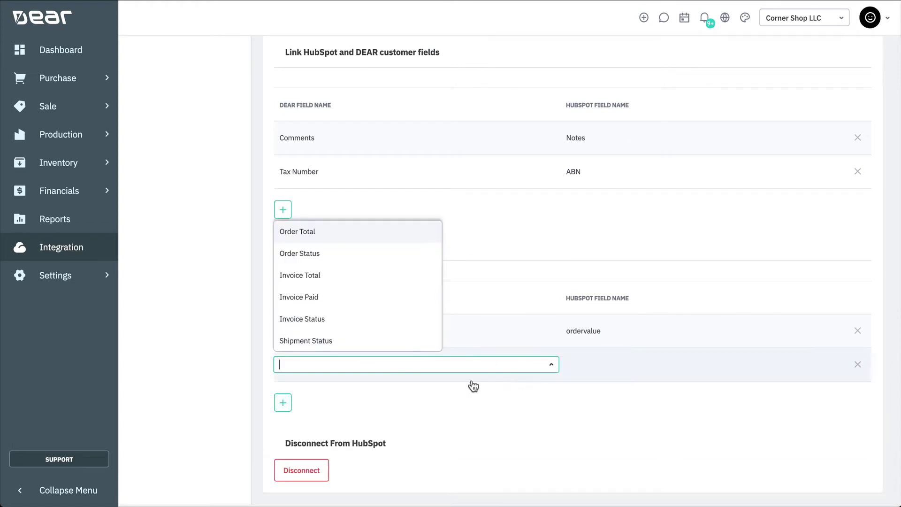
{"action": "left_click", "coordinate": [337, 320]}
{"action": "left_click", "coordinate": [589, 364]}
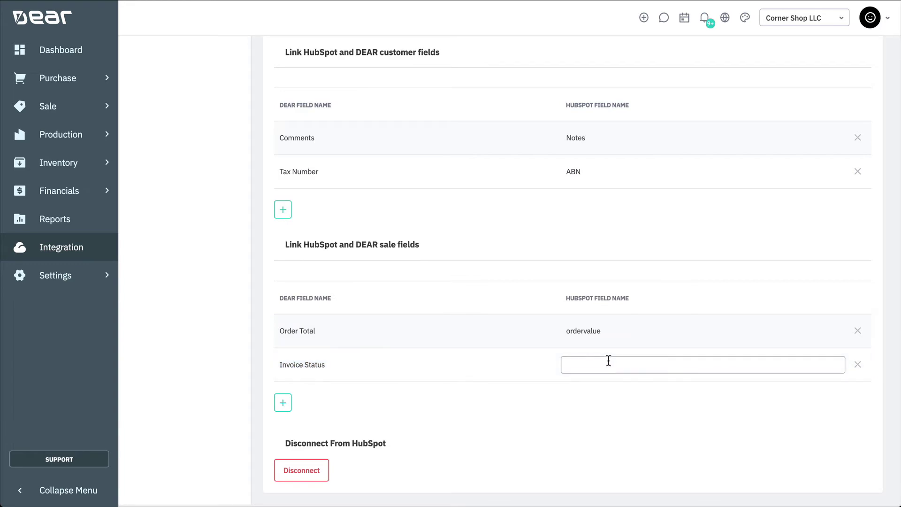
{"action": "type", "text": "Stat"}
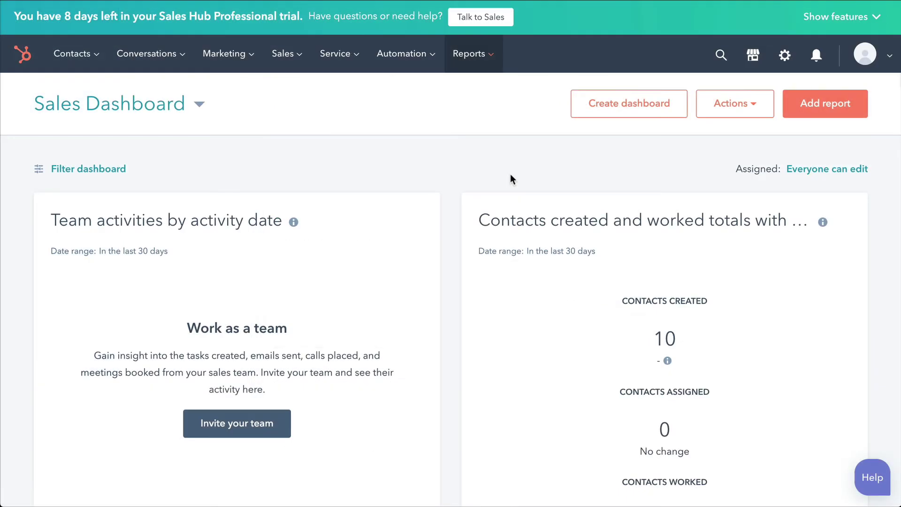
Step: Filter HubSpot's contact properties to the Dear Information group to review its four properties
{"action": "left_click", "coordinate": [783, 56]}
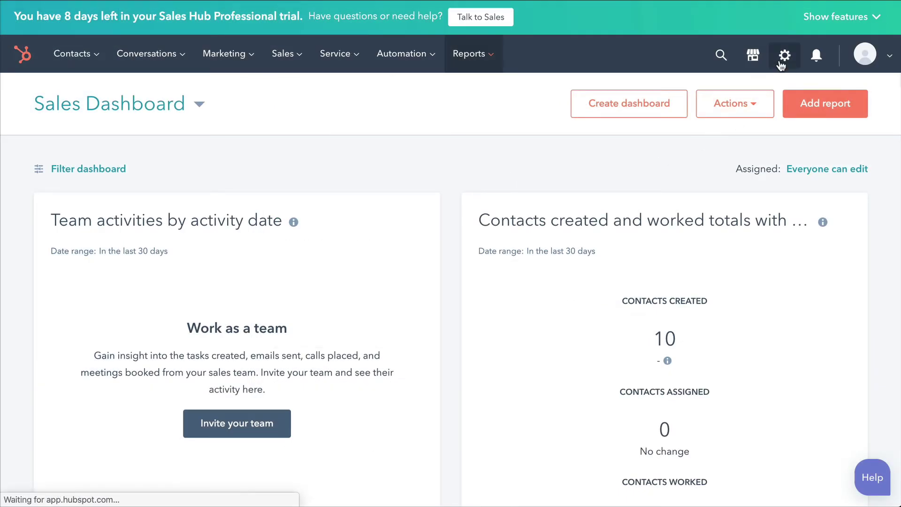
{"action": "scroll", "coordinate": [127, 274], "scroll_direction": "down", "scroll_amount": 3}
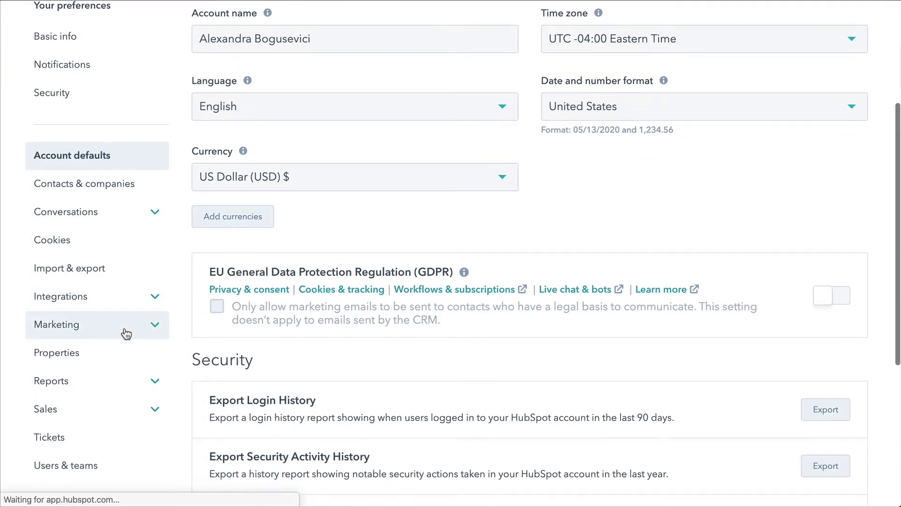
{"action": "left_click", "coordinate": [112, 355]}
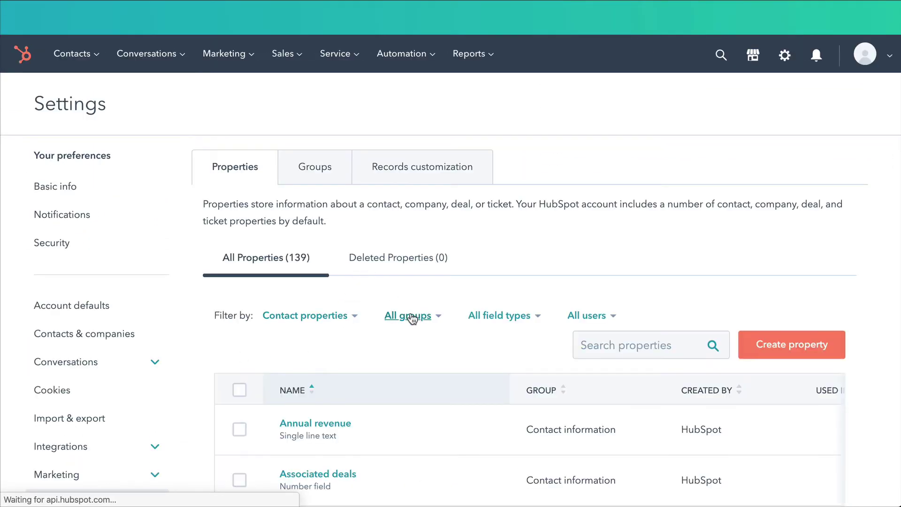
{"action": "left_click", "coordinate": [403, 316]}
{"action": "scroll", "coordinate": [402, 371], "scroll_direction": "down", "scroll_amount": 5}
{"action": "left_click", "coordinate": [384, 111]}
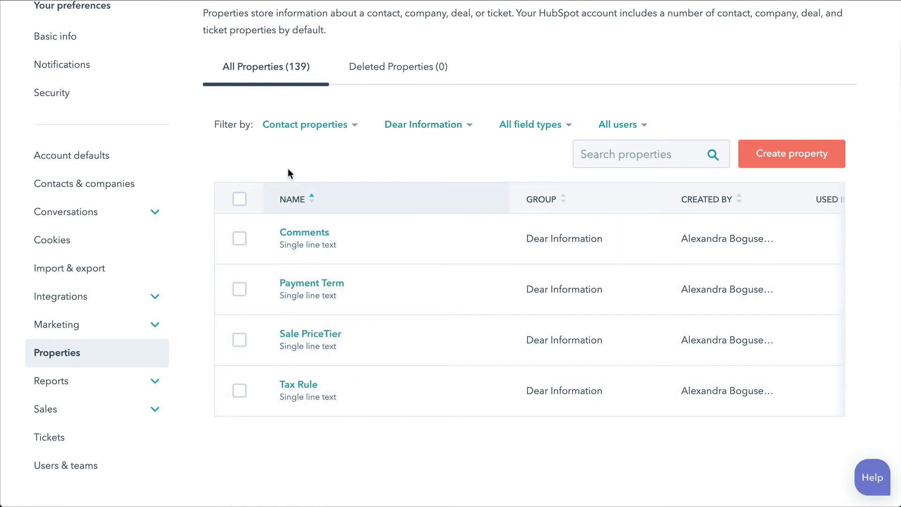
Step: Bring up the HubSpot Deals board showing the Sales Pipeline
{"action": "scroll", "coordinate": [288, 174], "scroll_direction": "up", "scroll_amount": 5}
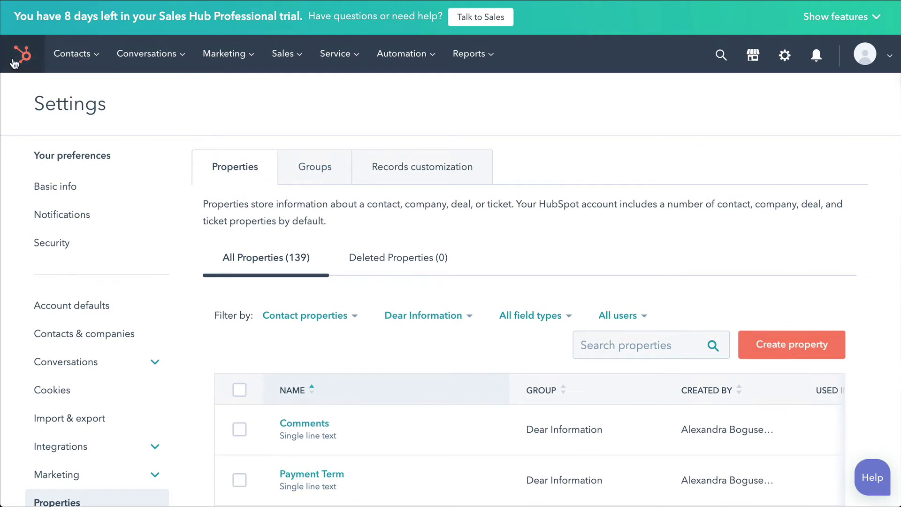
{"action": "left_click", "coordinate": [295, 60]}
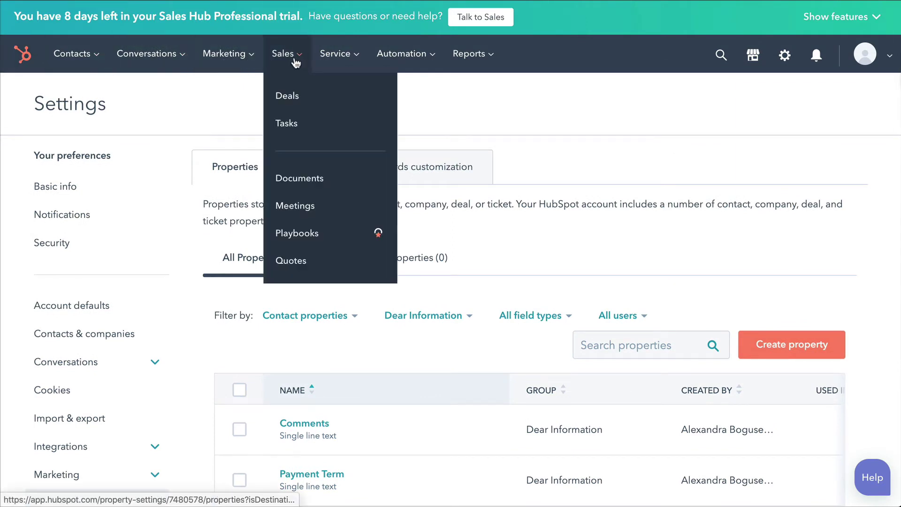
{"action": "left_click", "coordinate": [321, 95]}
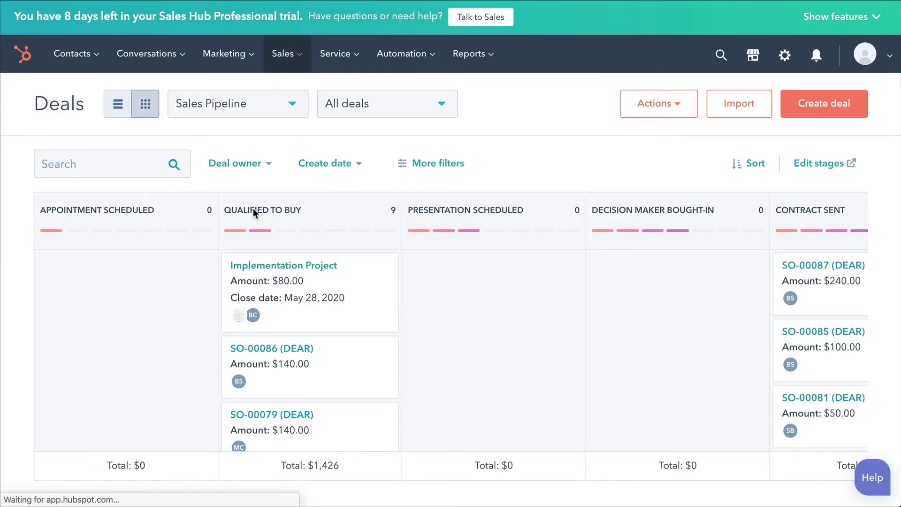
Step: Open deal SO-00086 (DEAR) and expand its About this deal panel to all properties
{"action": "left_click", "coordinate": [303, 351]}
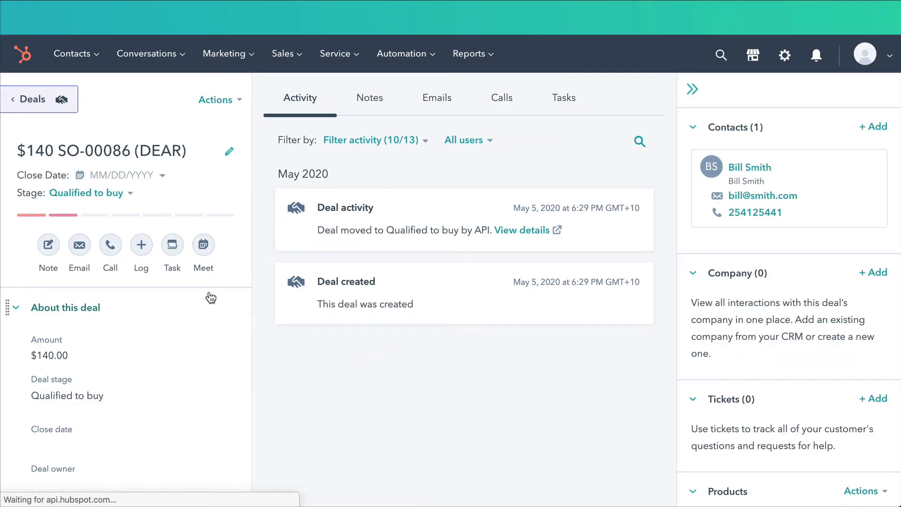
{"action": "scroll", "coordinate": [211, 297], "scroll_direction": "down", "scroll_amount": 6}
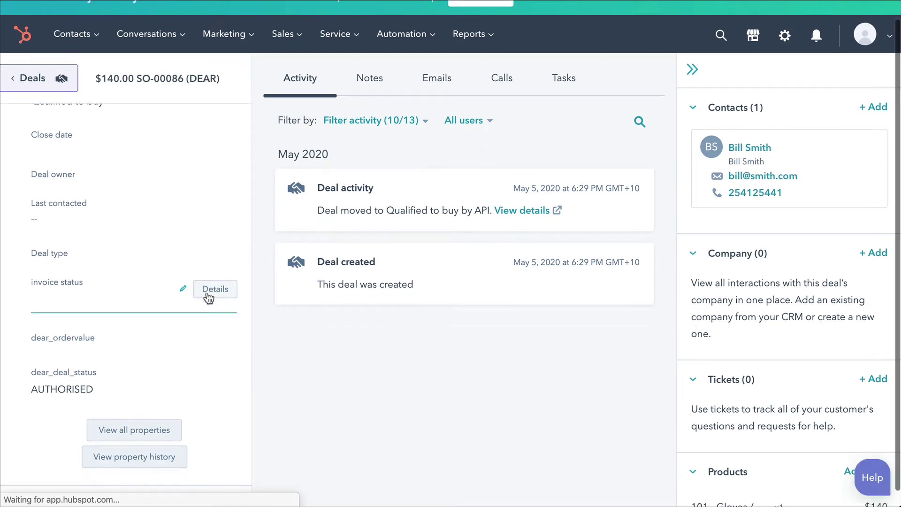
{"action": "left_click", "coordinate": [154, 423]}
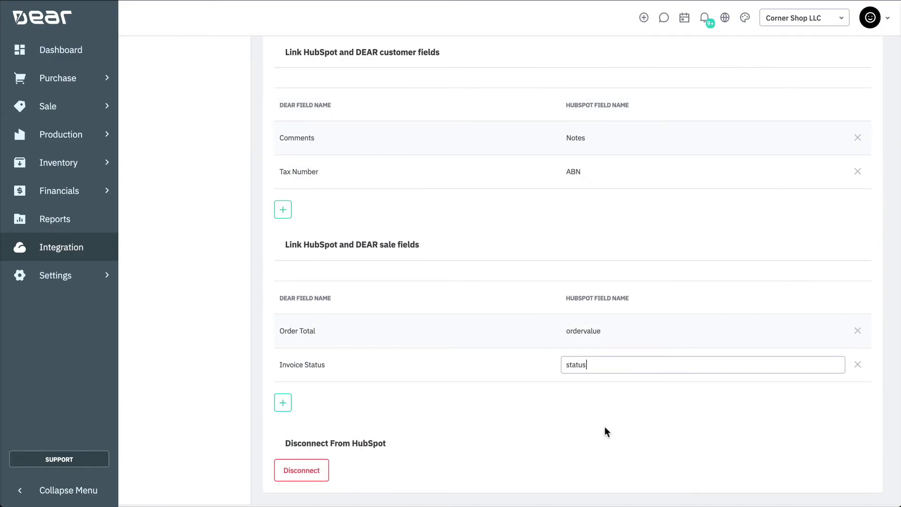
Step: Confirm 'status' as the HubSpot field linked to DEAR Invoice Status
{"action": "left_click", "coordinate": [604, 425]}
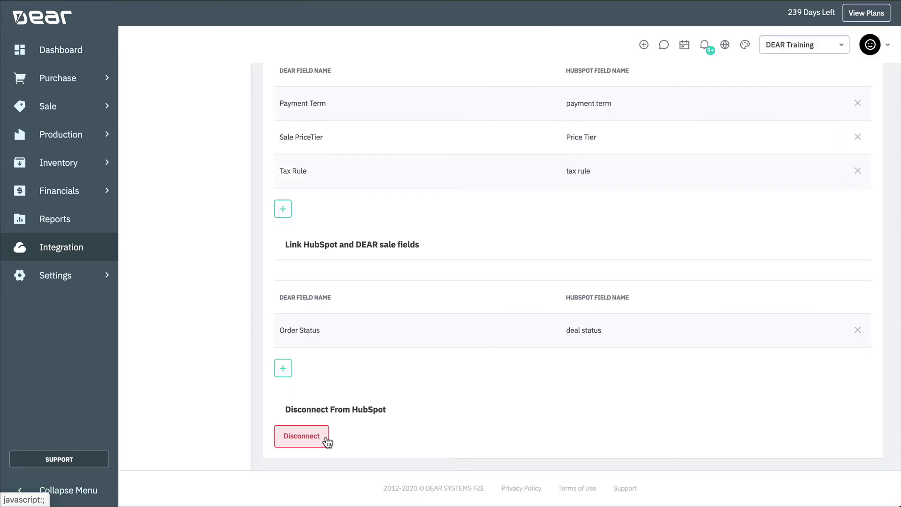
Step: Go to the HubSpot Shop Products page listing HubSpot products matched to DEAR products
{"action": "scroll", "coordinate": [324, 440], "scroll_direction": "up", "scroll_amount": 20}
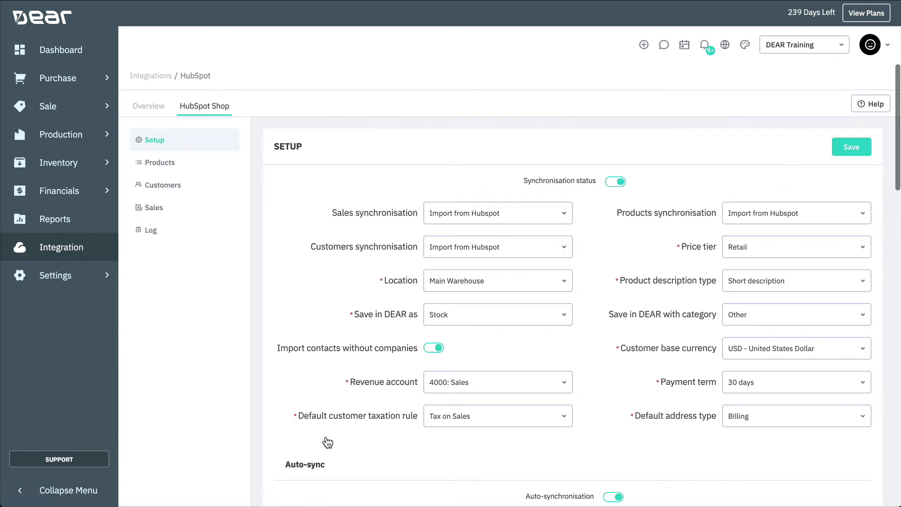
{"action": "left_click", "coordinate": [210, 163]}
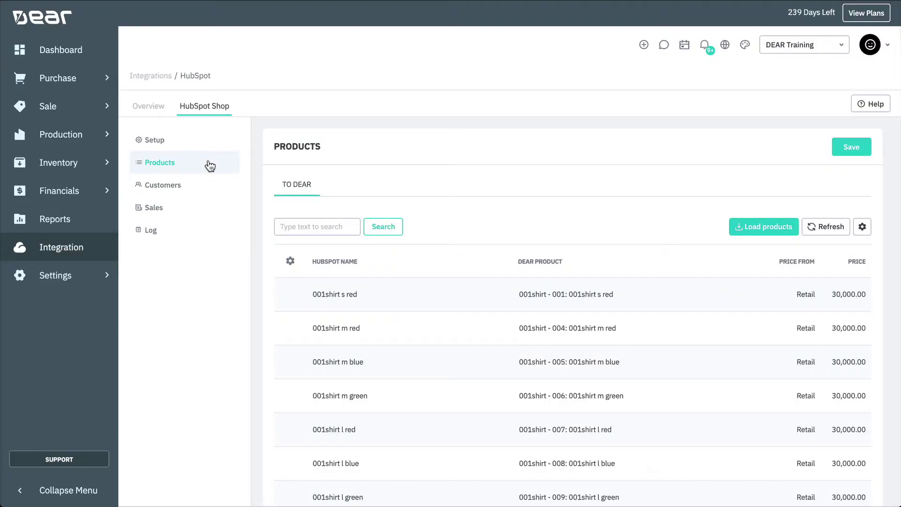
Step: Load all HubSpot products into DEAR, updating 139 existing products and adding none
{"action": "left_click", "coordinate": [747, 230]}
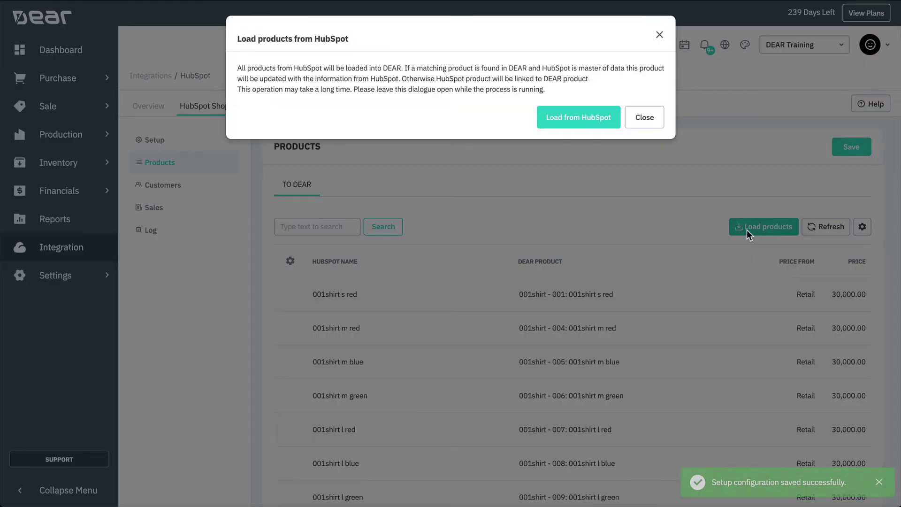
{"action": "left_click", "coordinate": [585, 123]}
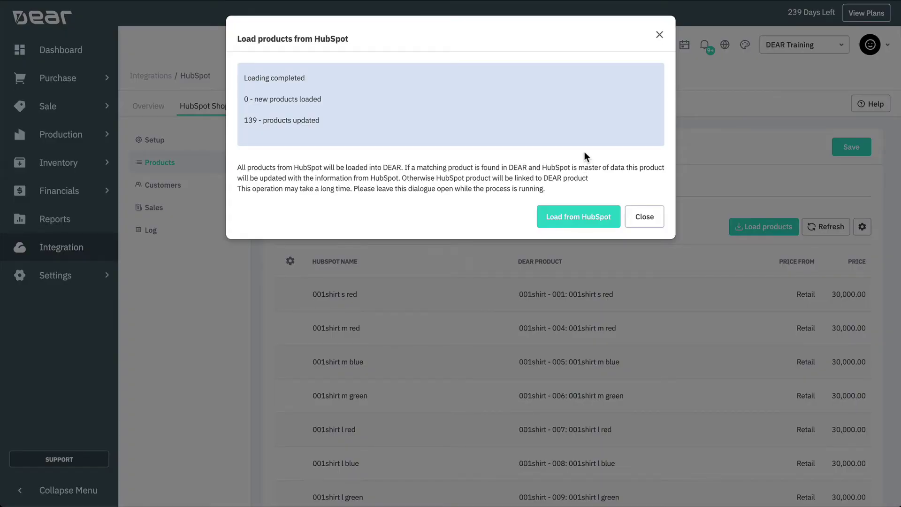
{"action": "left_click", "coordinate": [646, 212]}
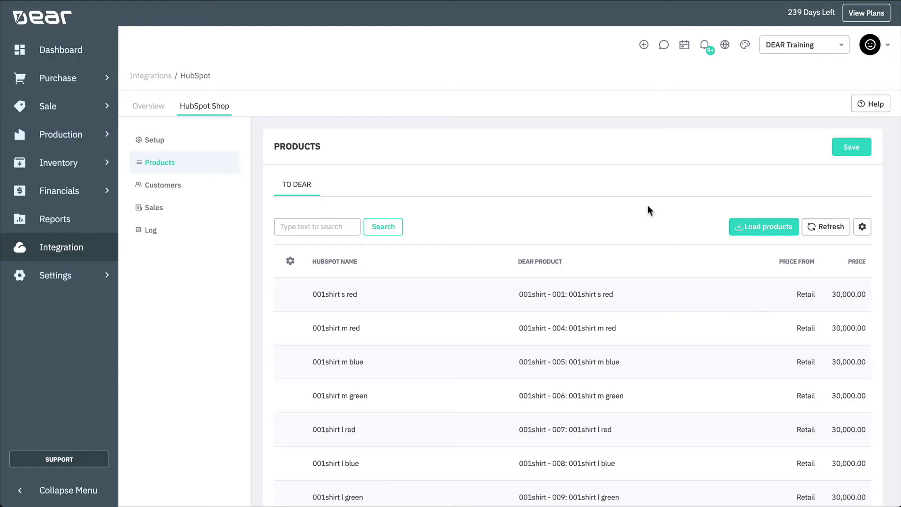
{"action": "scroll", "coordinate": [650, 329], "scroll_direction": "down", "scroll_amount": 5}
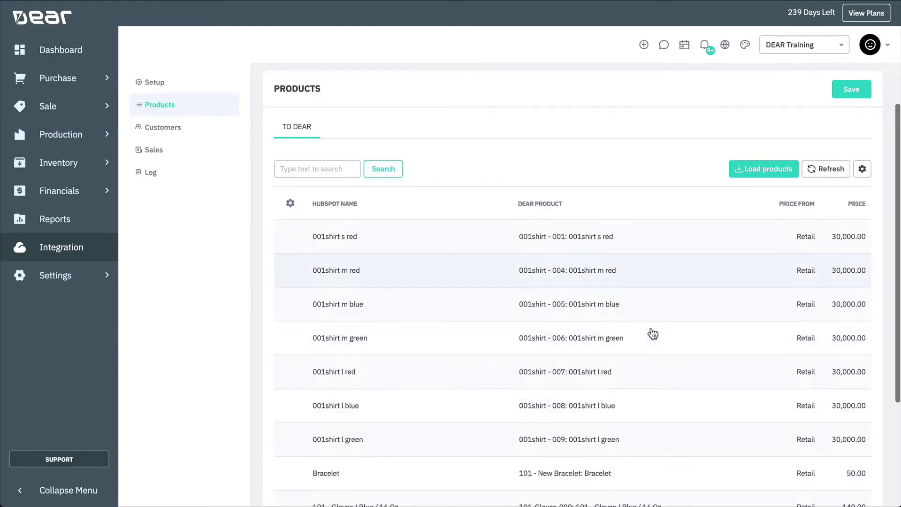
{"action": "scroll", "coordinate": [650, 328], "scroll_direction": "up", "scroll_amount": 5}
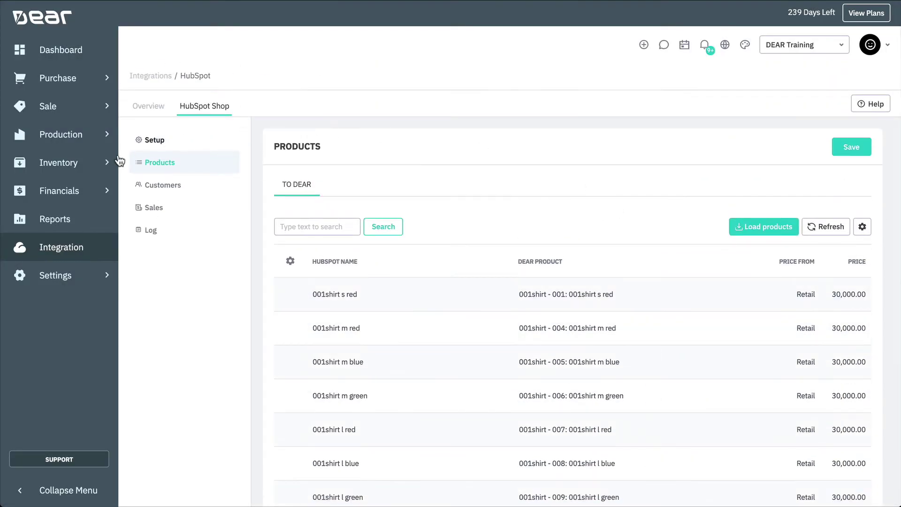
{"action": "left_click", "coordinate": [102, 167]}
Step: Load all HubSpot contacts into DEAR Customers: 104 loaded, none failed or skipped
{"action": "left_click", "coordinate": [208, 185]}
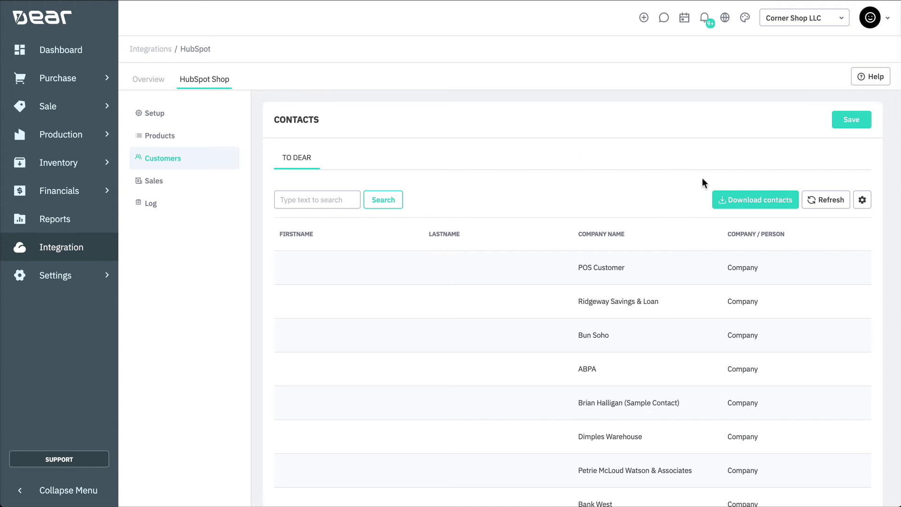
{"action": "left_click", "coordinate": [722, 202]}
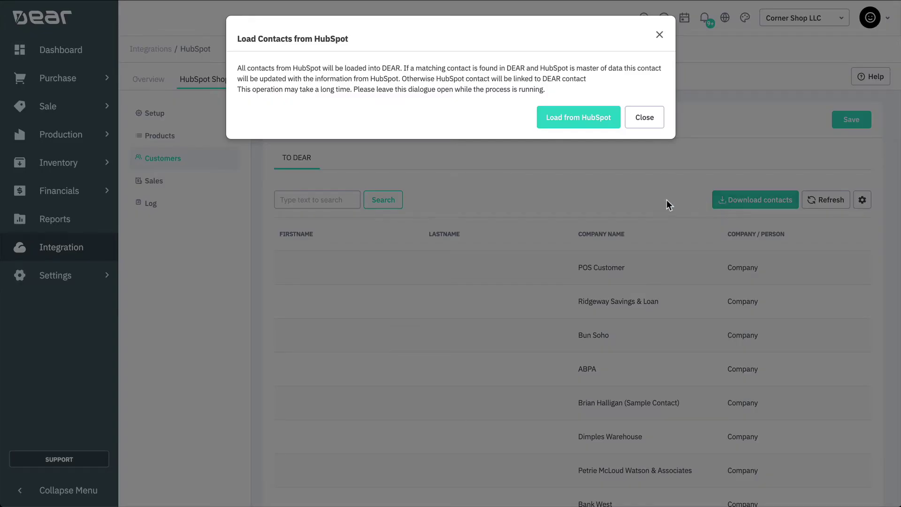
{"action": "left_click", "coordinate": [560, 118]}
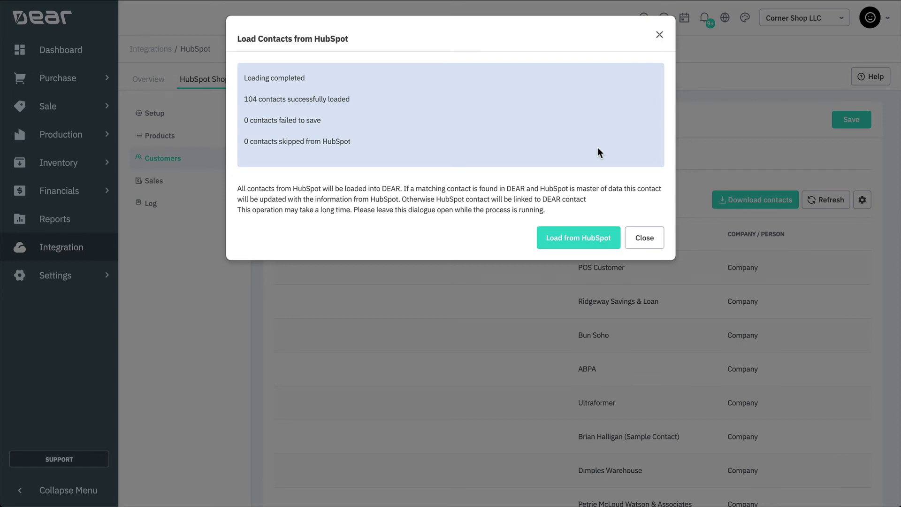
{"action": "left_click", "coordinate": [646, 240]}
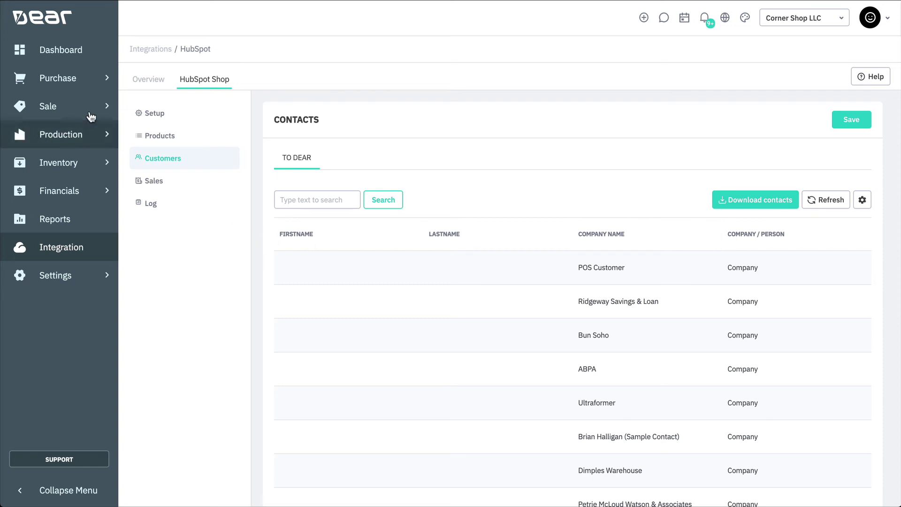
{"action": "mouse_move", "coordinate": [80, 105]}
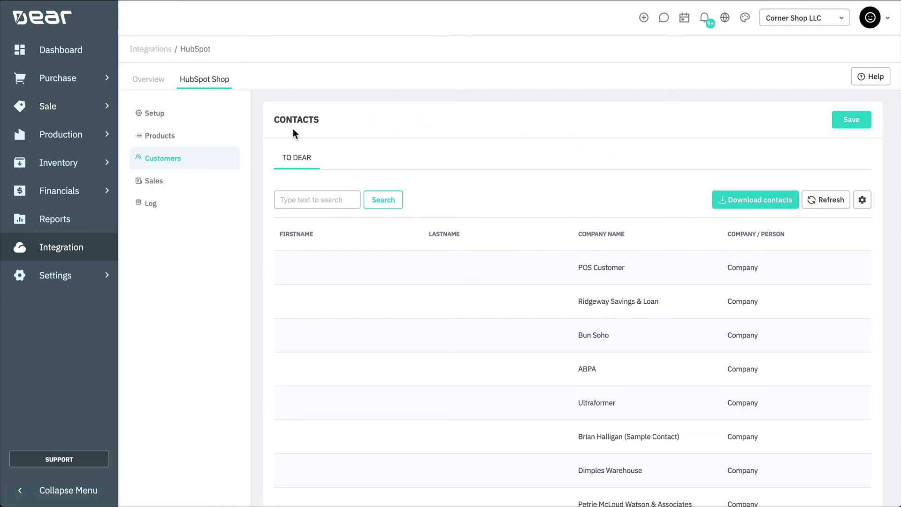
Step: Load HubSpot orders created since 1 May 2020 into DEAR as pending sales
{"action": "left_click", "coordinate": [195, 187]}
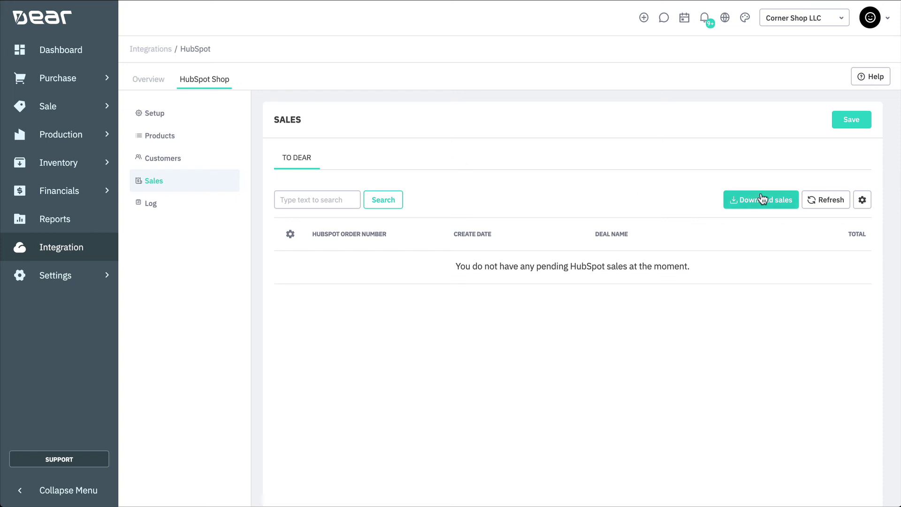
{"action": "left_click", "coordinate": [787, 204]}
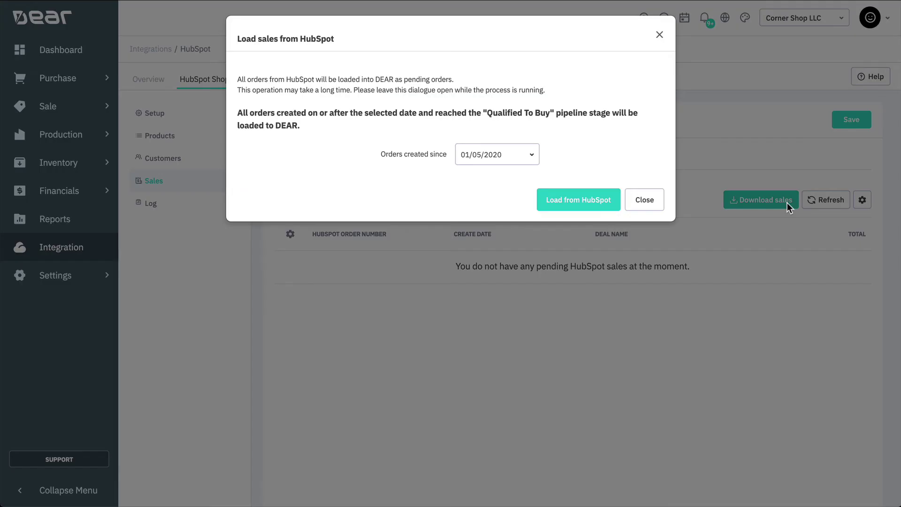
{"action": "left_click", "coordinate": [530, 159]}
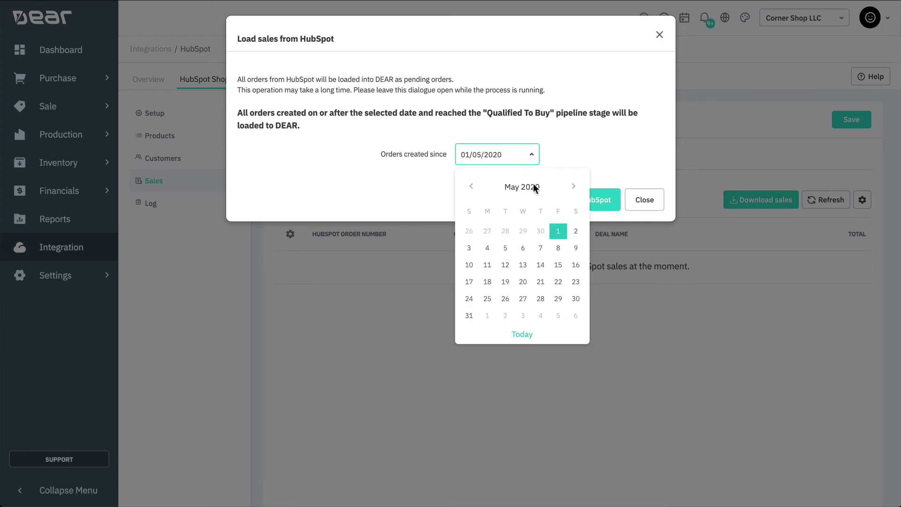
{"action": "left_click", "coordinate": [558, 233]}
{"action": "left_click", "coordinate": [570, 201]}
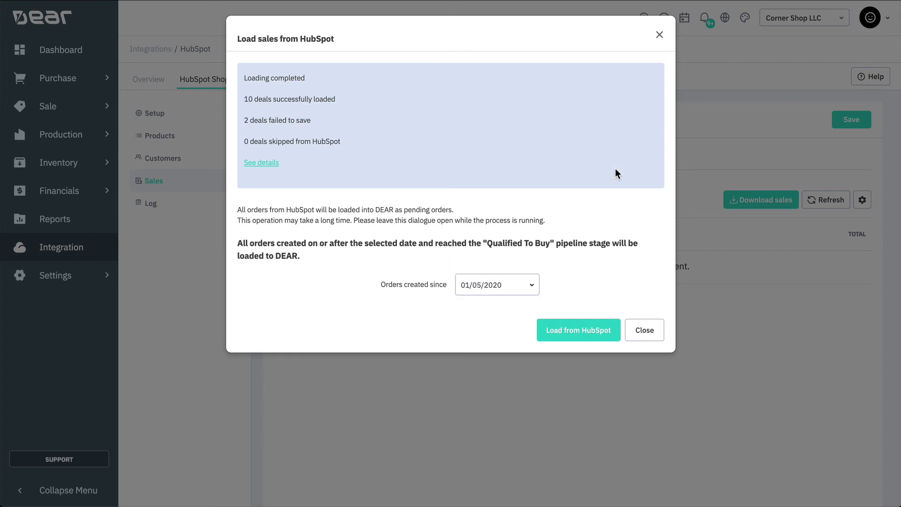
Step: Close the sales load summary and refresh the pending HubSpot sales list
{"action": "left_click", "coordinate": [642, 333]}
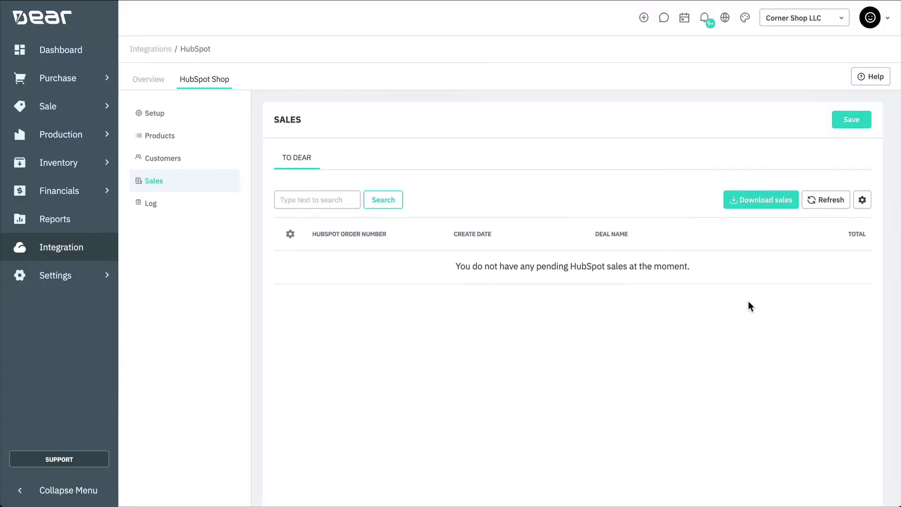
{"action": "left_click", "coordinate": [831, 199]}
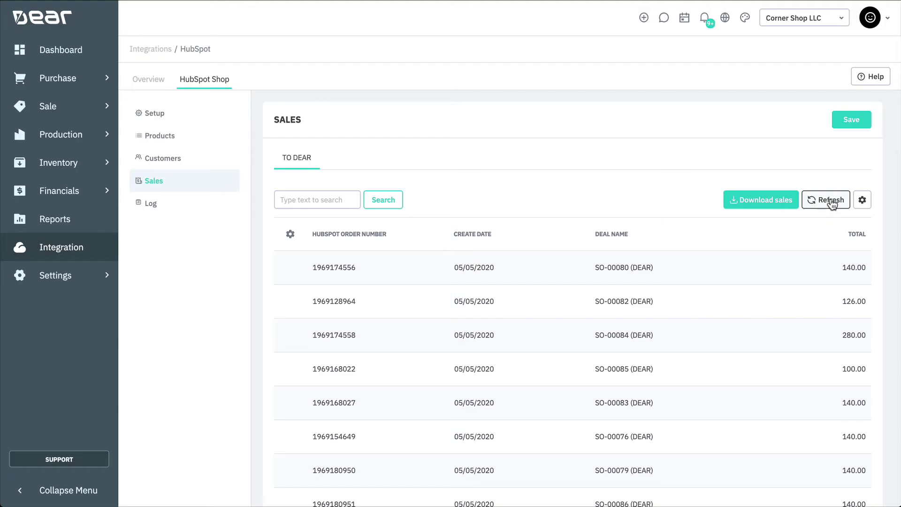